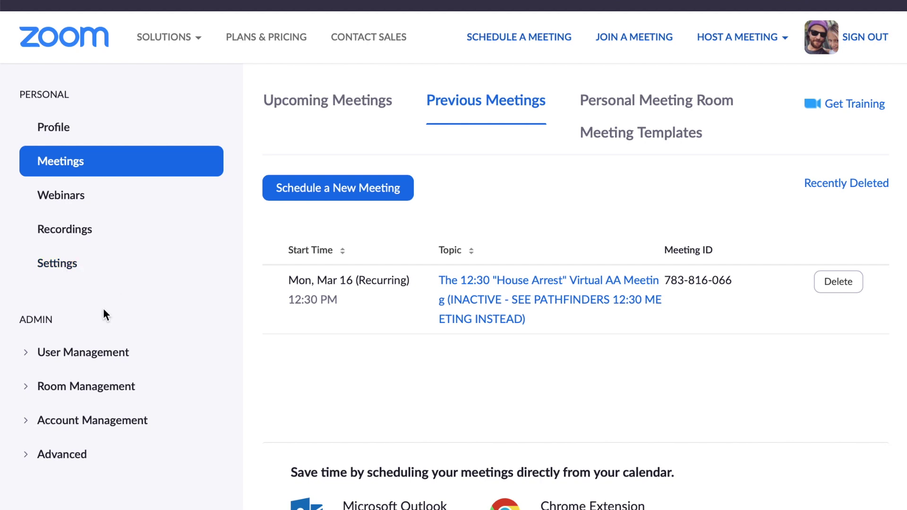
Open the Account Settings page under Account Management
click(57, 421)
scroll(57, 420, down, 2)
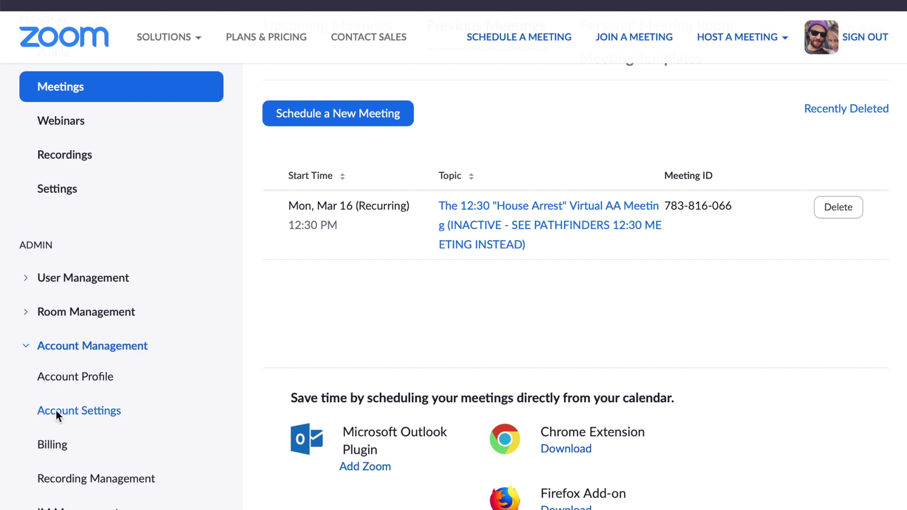
click(57, 412)
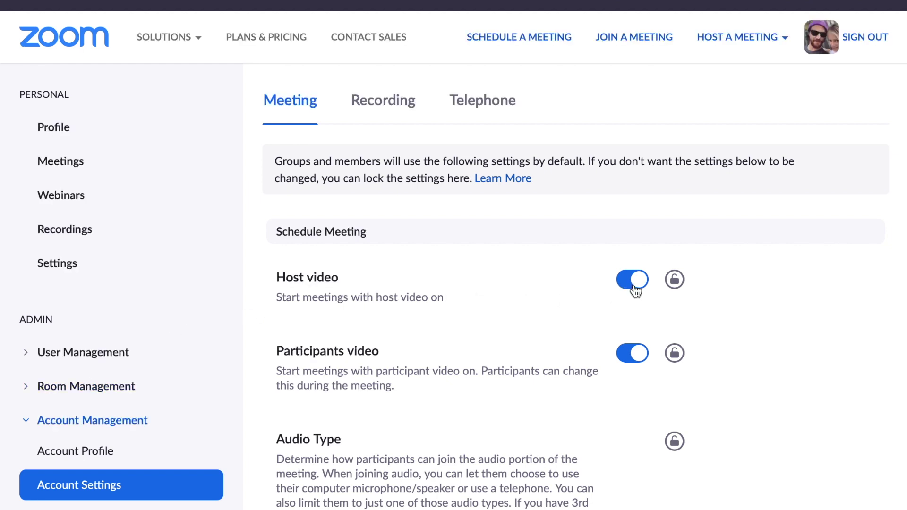
Lock the Host video, Participants video and Audio Type settings for the whole account
click(675, 279)
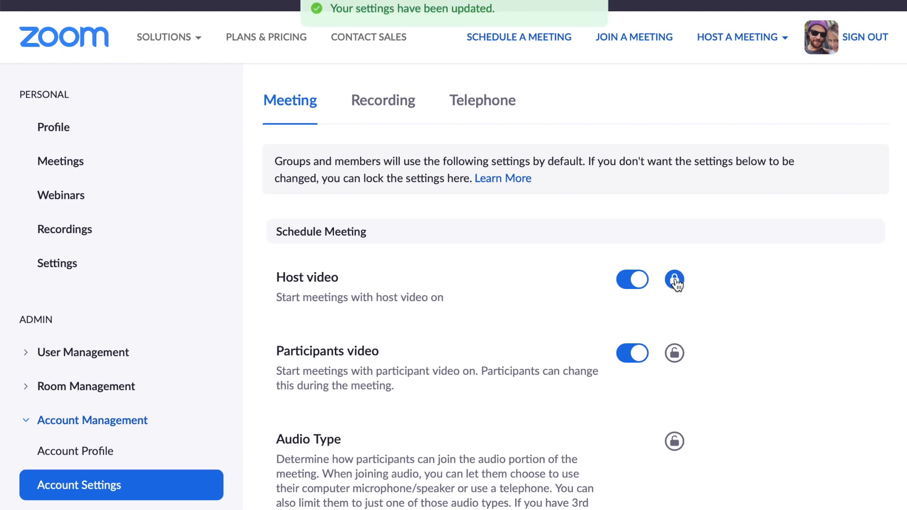
scroll(584, 337, down, 3)
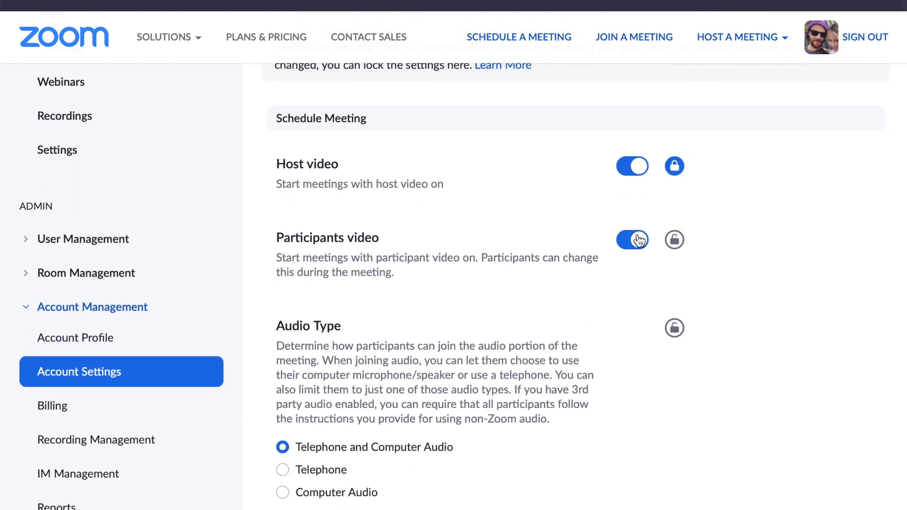
click(679, 243)
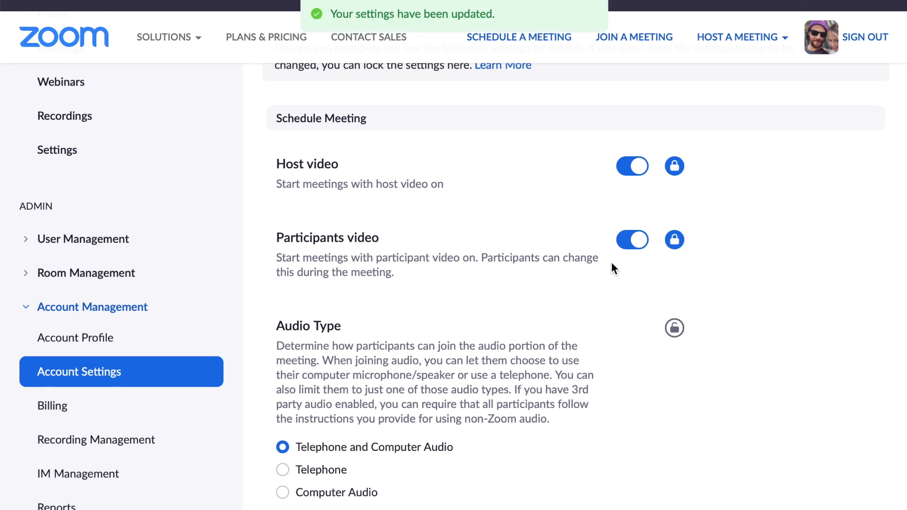
scroll(577, 254, down, 4)
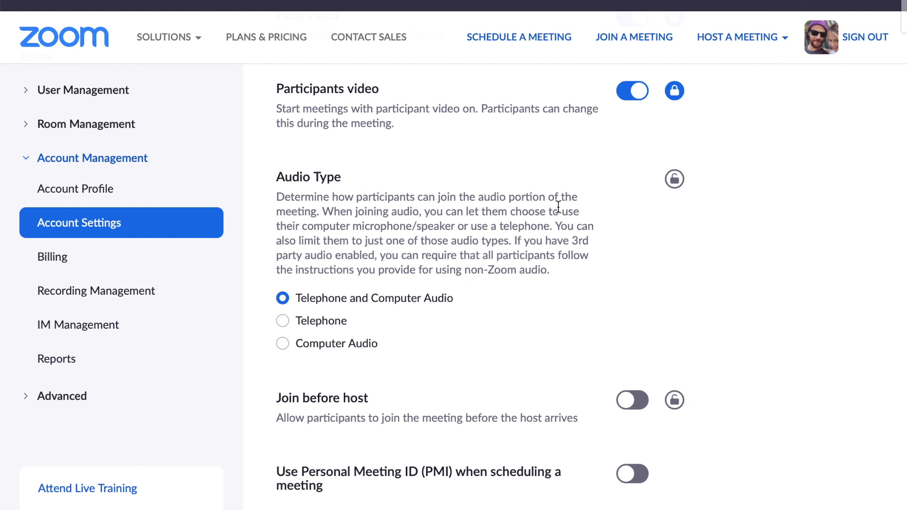
click(674, 179)
Switch Join before host on and back off
scroll(553, 271, down, 3)
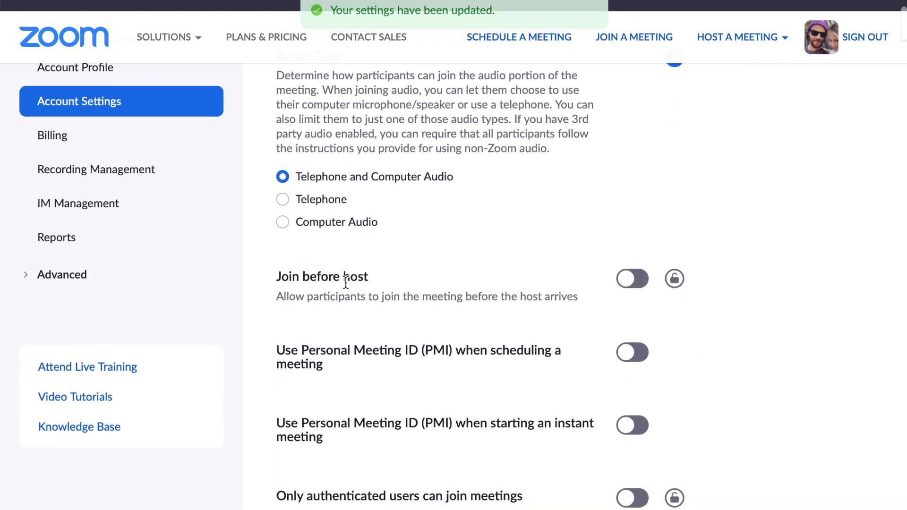
click(629, 279)
click(629, 284)
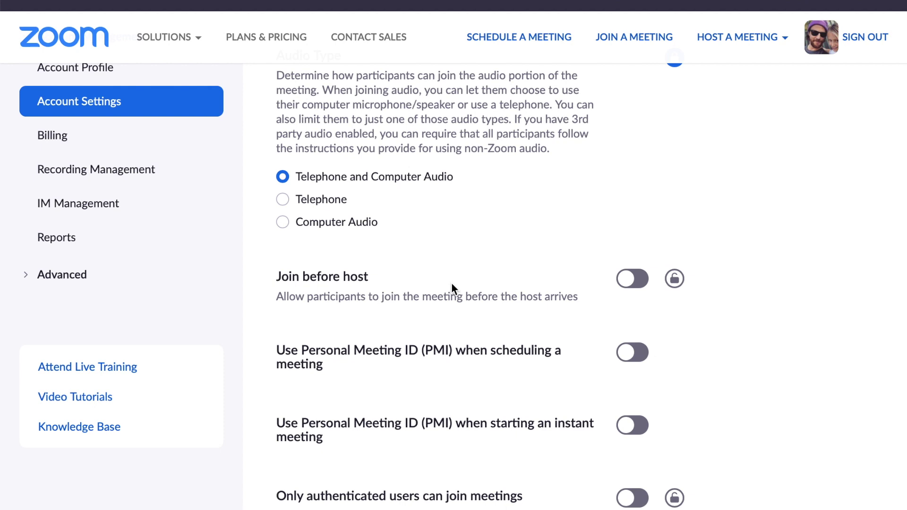
Start turning on "Only authenticated users can join meetings" and cancel the change
scroll(451, 286, down, 3)
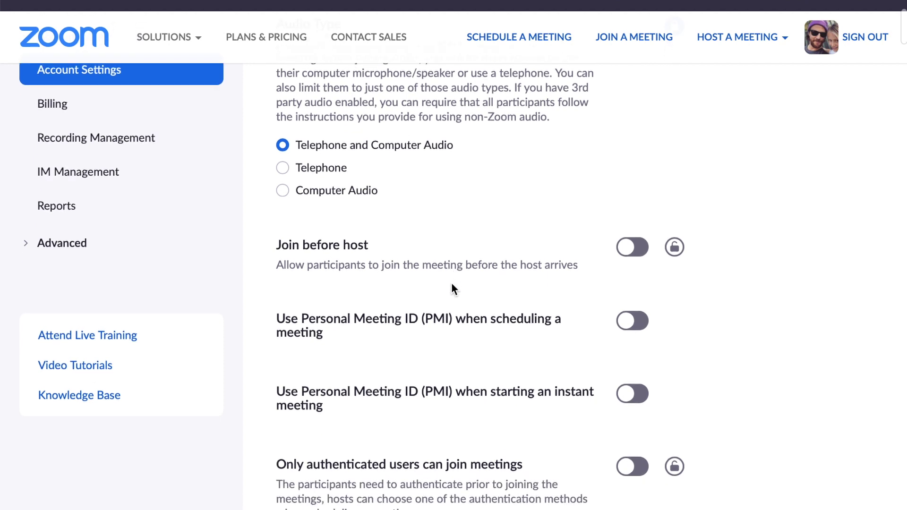
scroll(522, 283, down, 2)
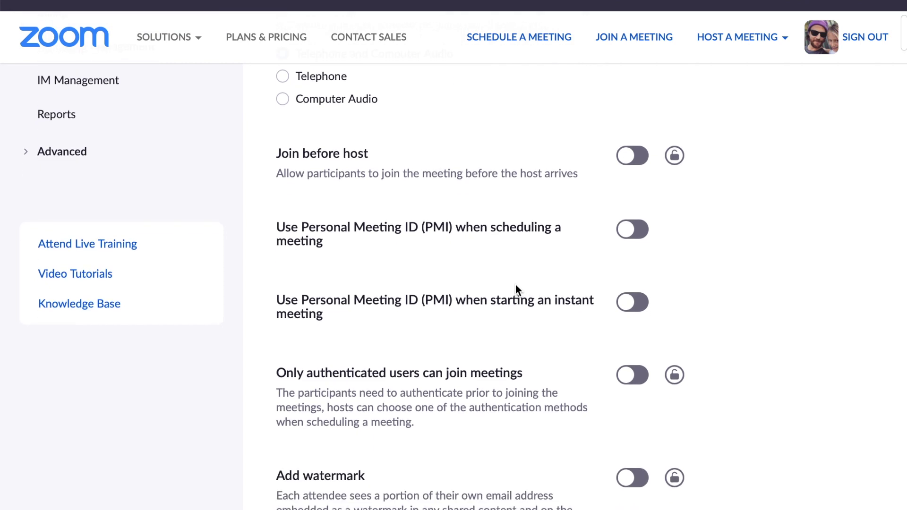
scroll(557, 256, down, 2)
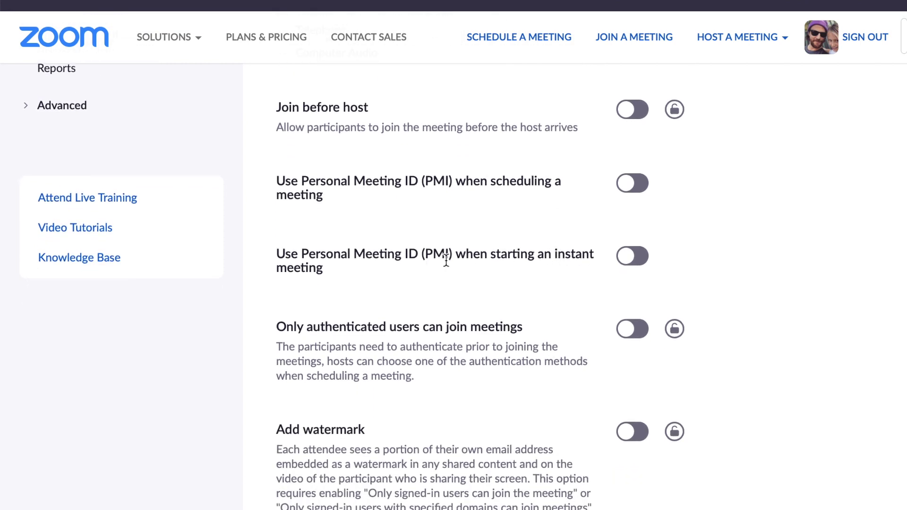
scroll(495, 287, down, 2)
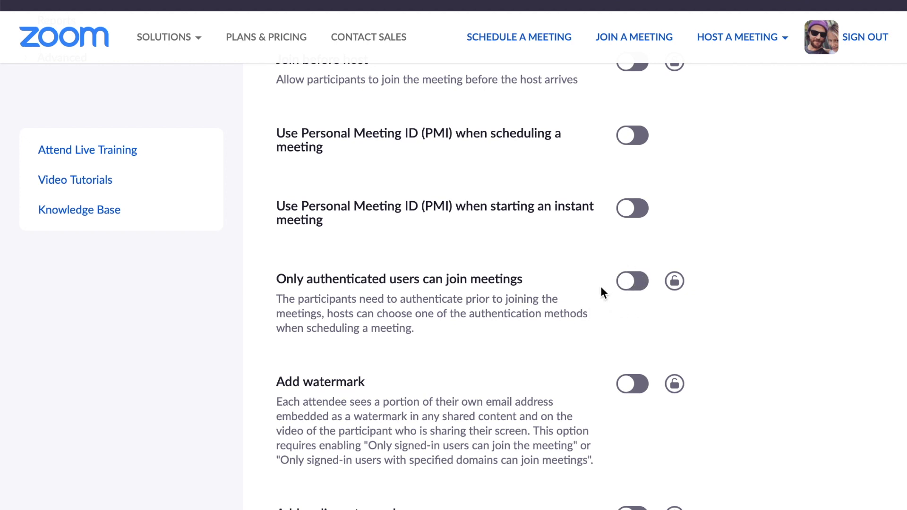
click(634, 284)
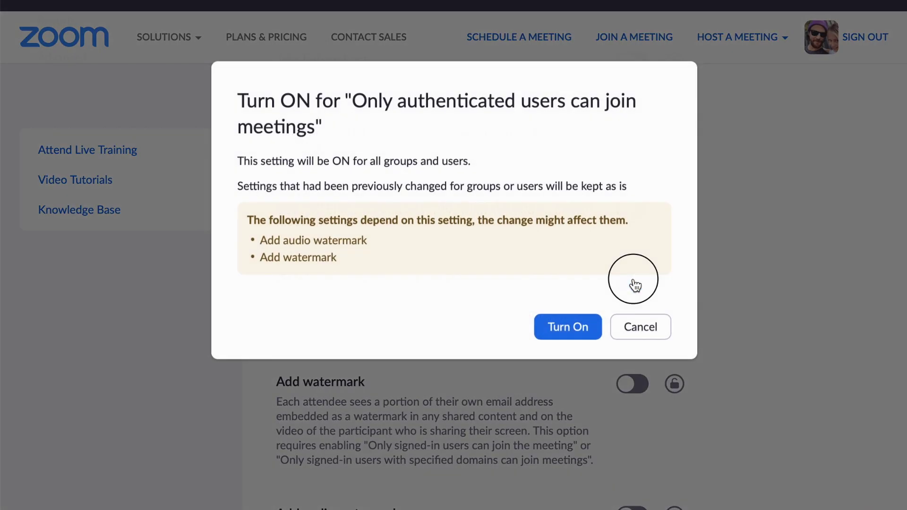
click(642, 329)
Lock the "Embed password in meeting link for one-click join" setting
scroll(441, 270, down, 3)
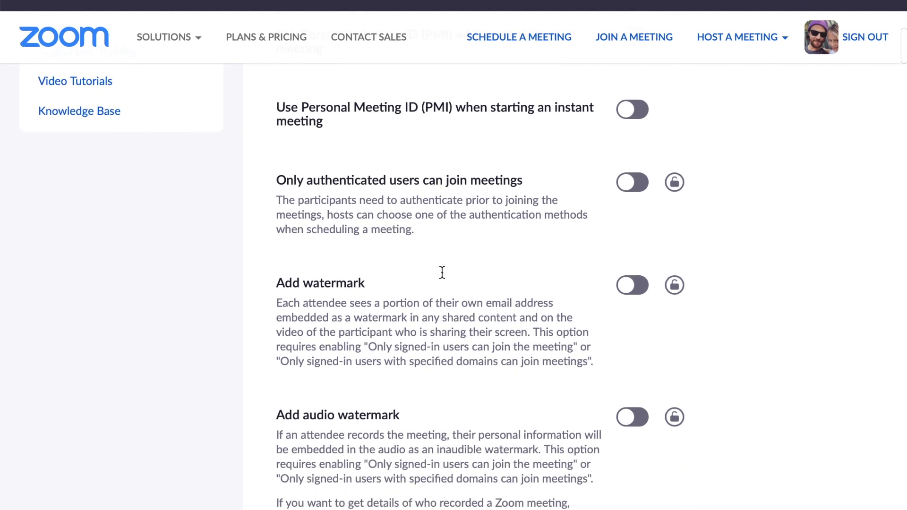
scroll(444, 289, down, 5)
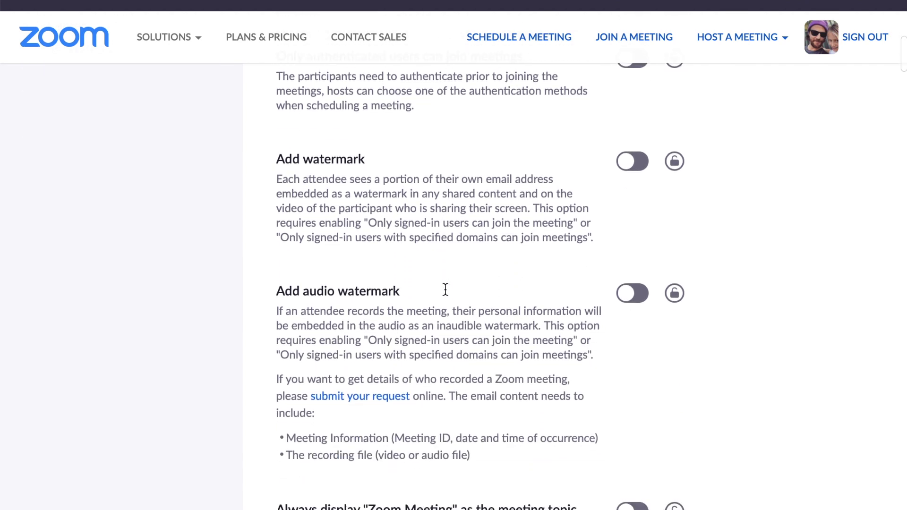
scroll(445, 289, down, 1)
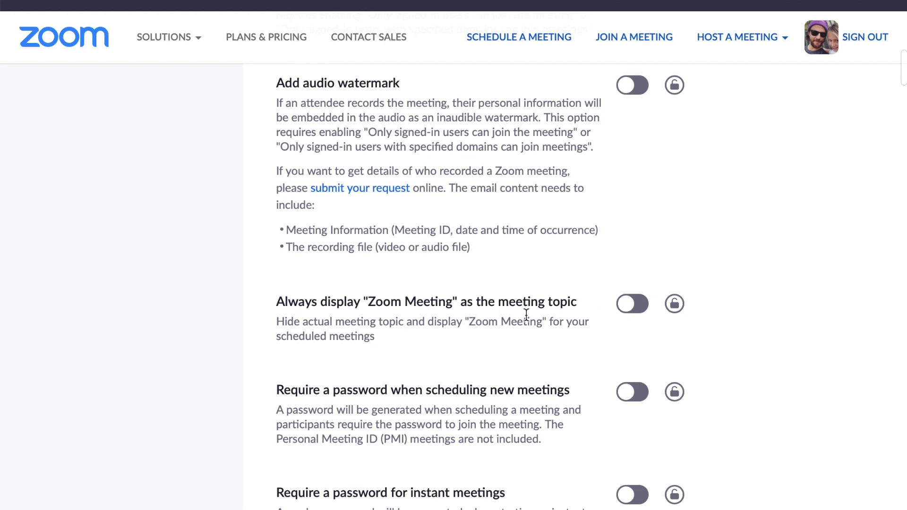
scroll(526, 313, down, 2)
scroll(448, 290, down, 1)
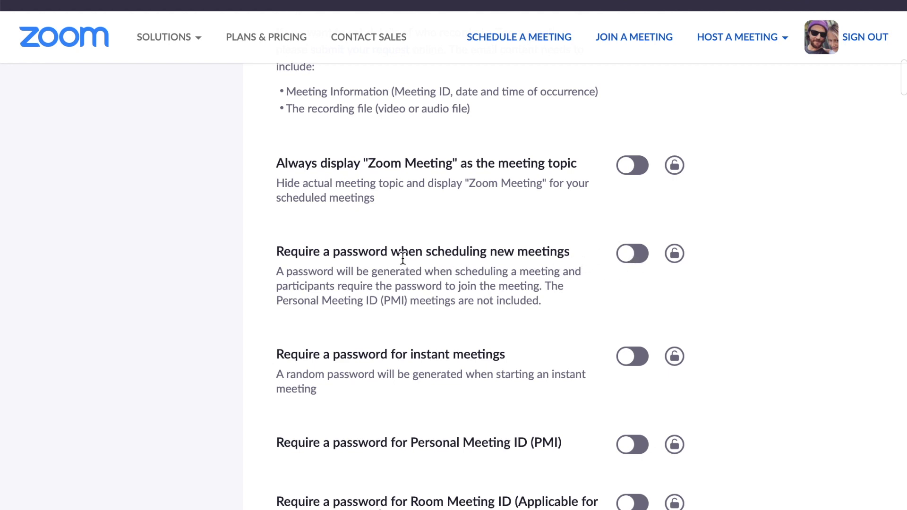
scroll(403, 260, down, 1)
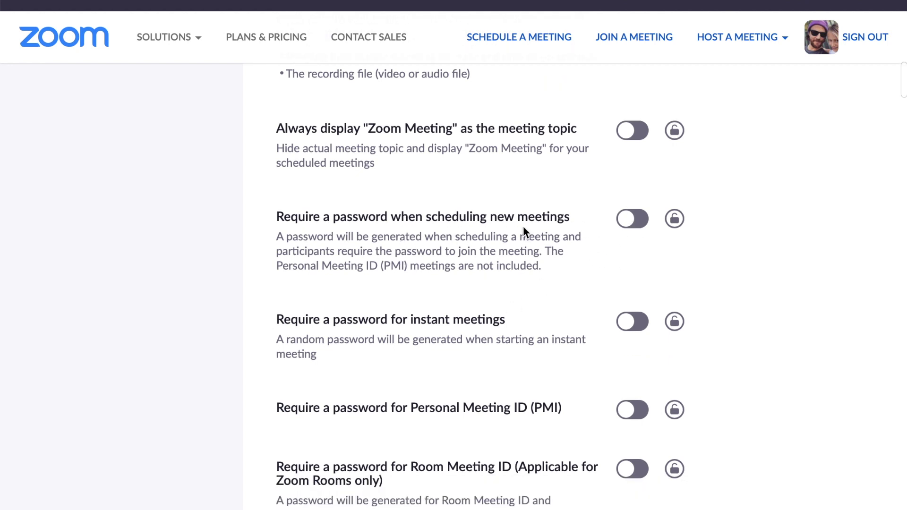
scroll(508, 267, down, 3)
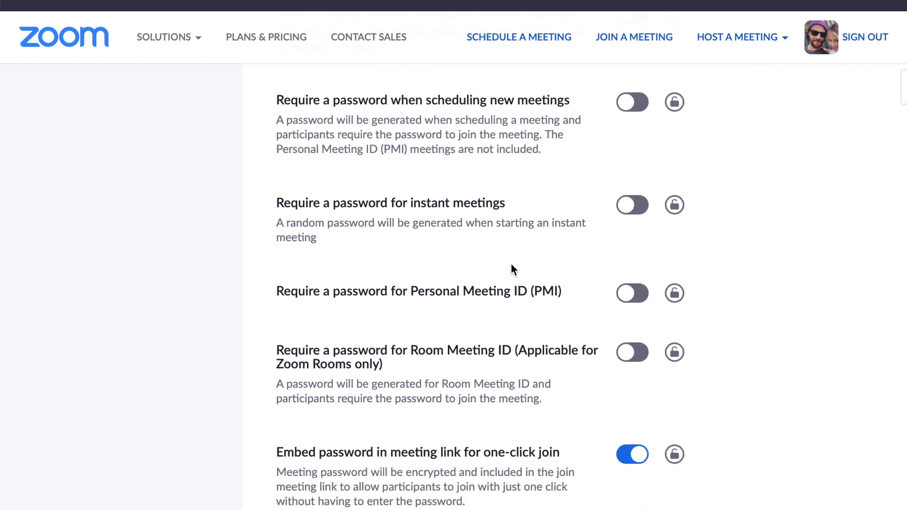
scroll(498, 309, down, 2)
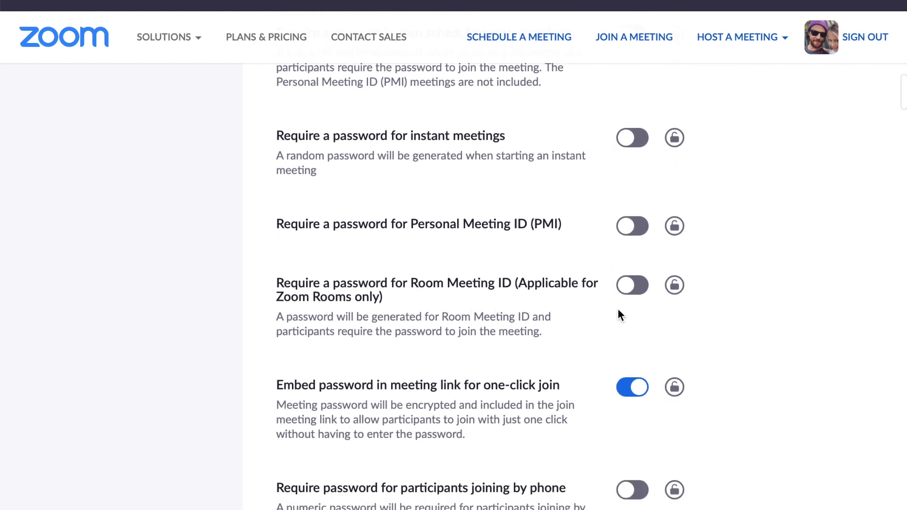
scroll(527, 244, down, 2)
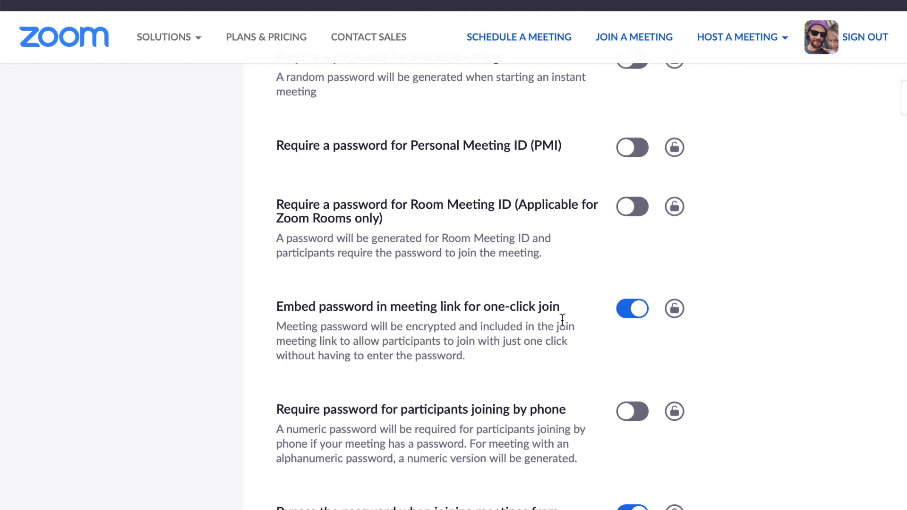
click(679, 310)
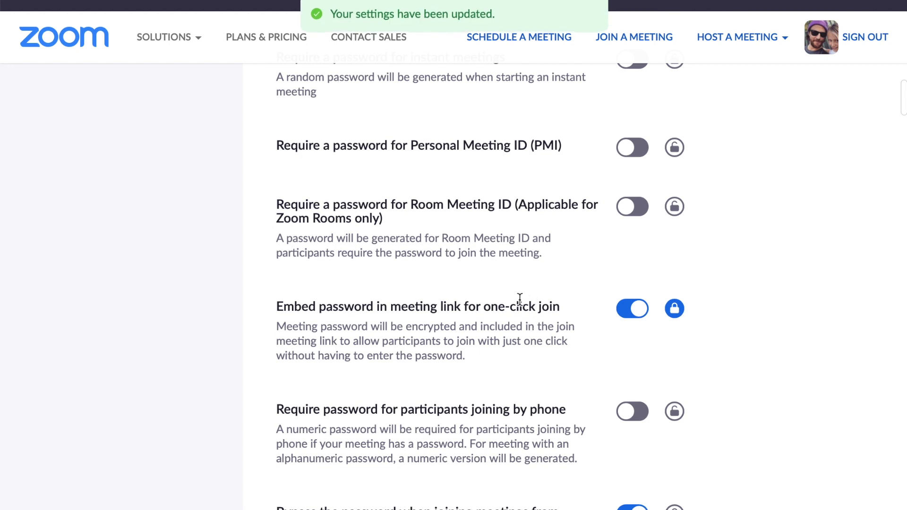
Turn on "Require password for participants joining by phone"
scroll(520, 298, down, 1)
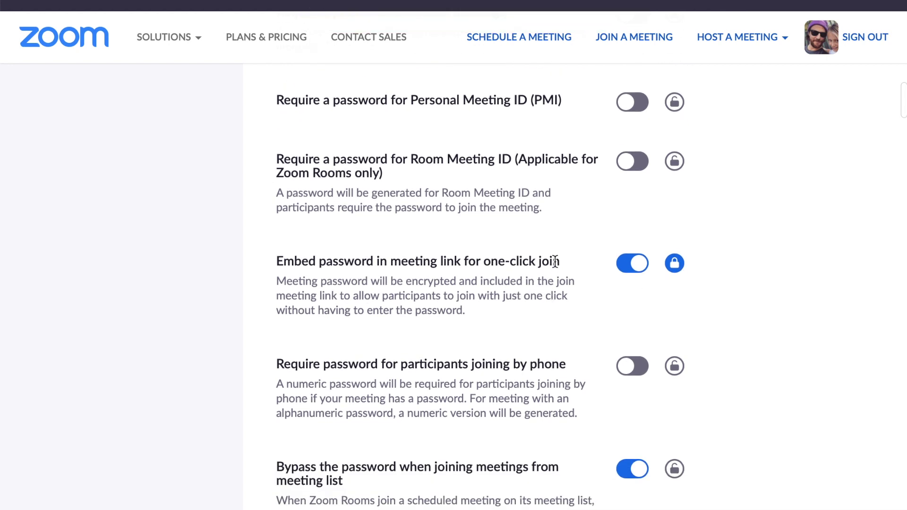
scroll(553, 261, down, 1)
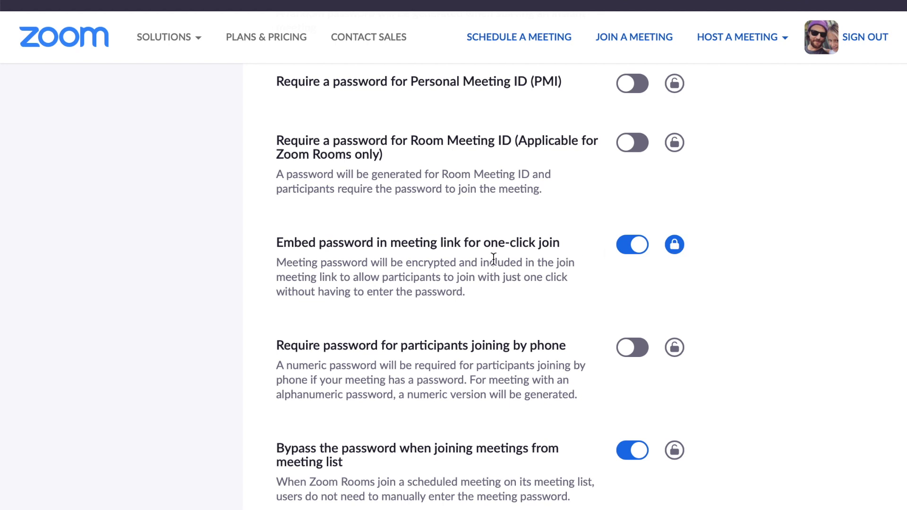
scroll(493, 259, down, 2)
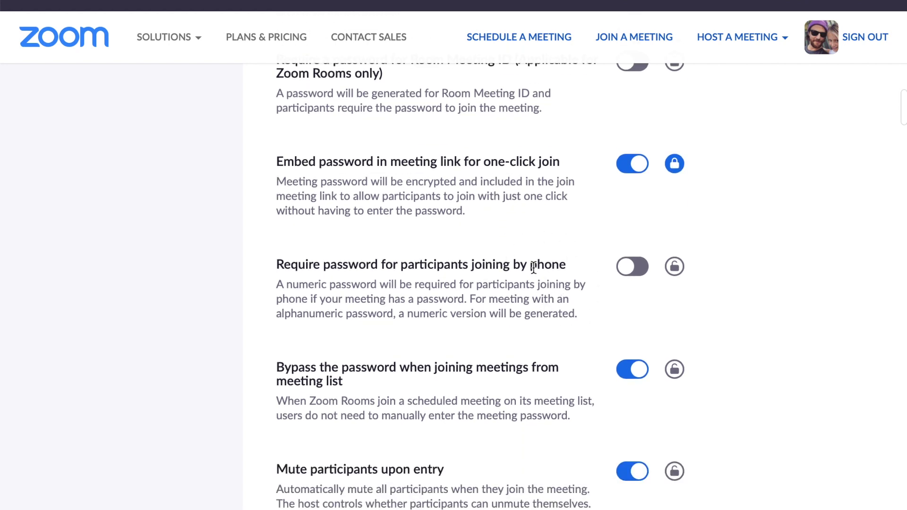
click(629, 272)
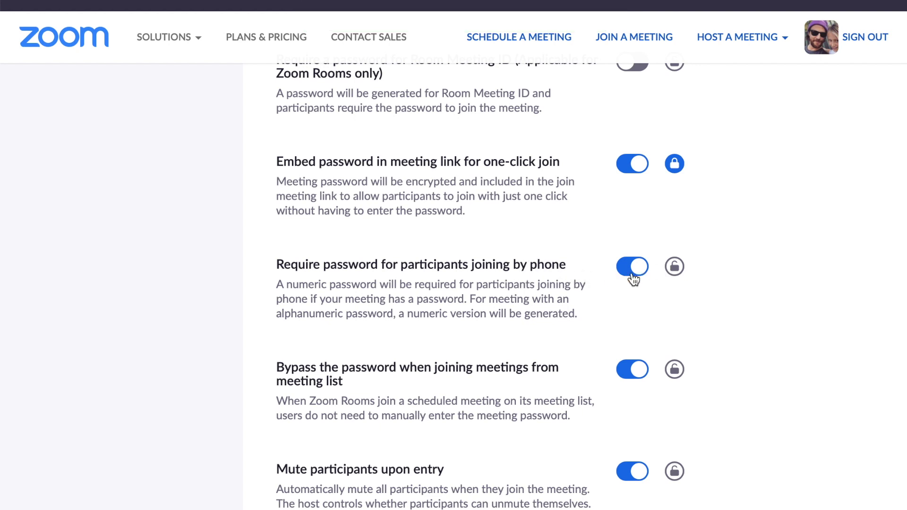
Turn off "Bypass the password when joining meetings from meeting list"
scroll(533, 258, down, 1)
scroll(534, 258, down, 1)
scroll(486, 295, down, 1)
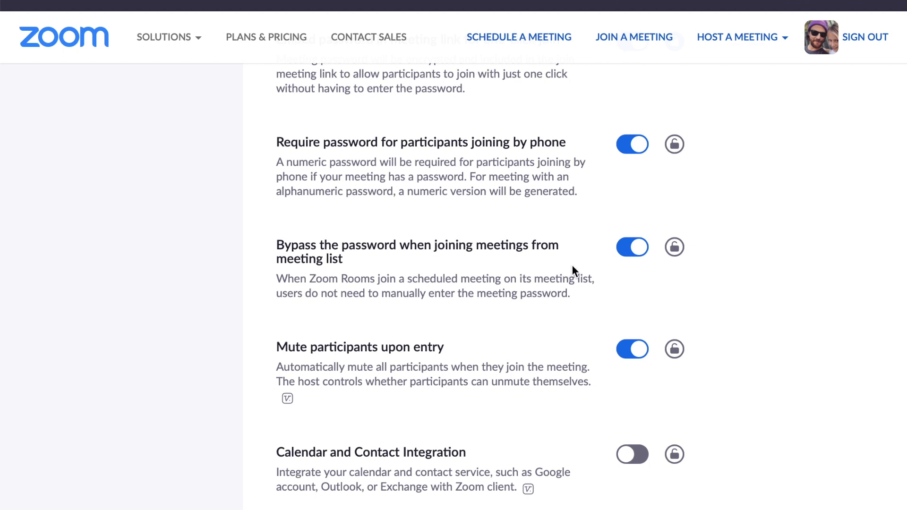
click(623, 253)
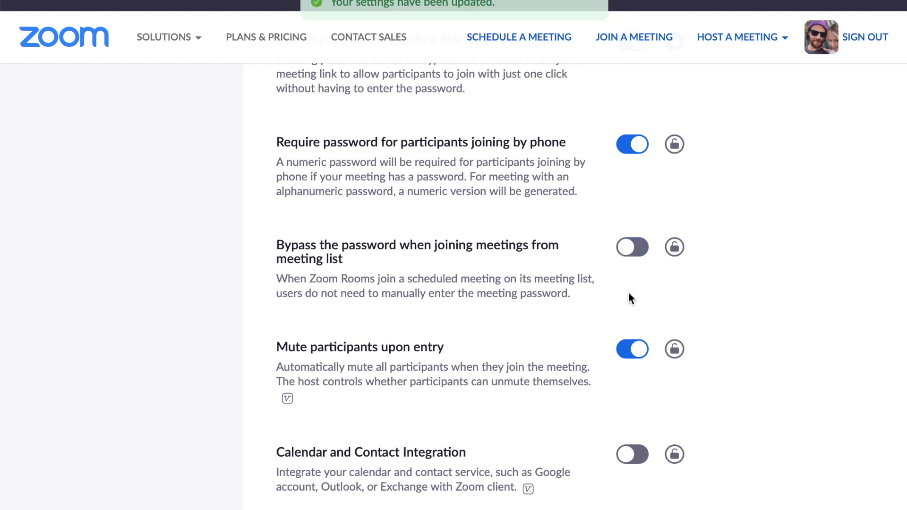
Lock the "Mute participants upon entry" setting
scroll(617, 236, down, 1)
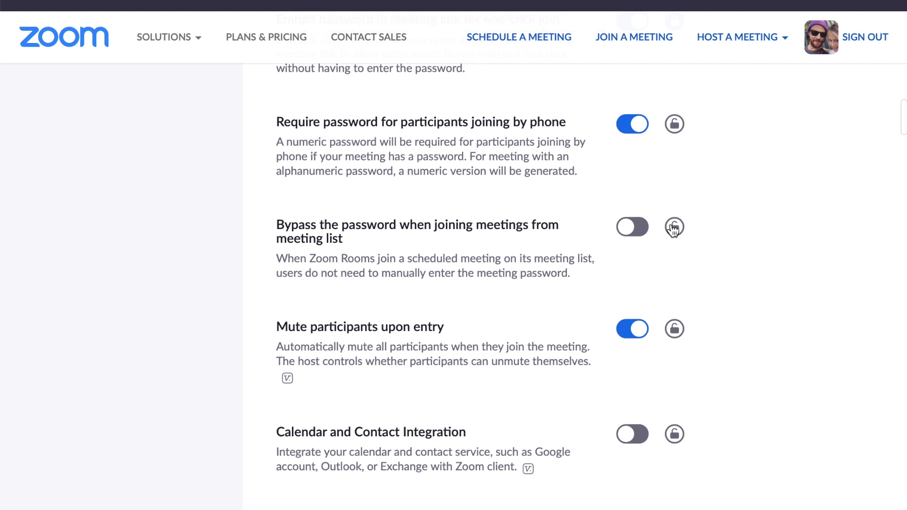
scroll(557, 243, down, 3)
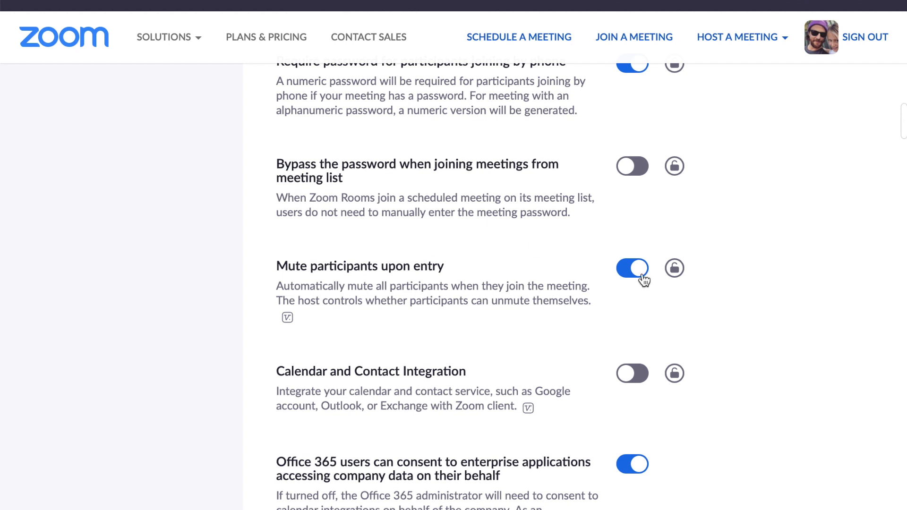
click(674, 268)
Review the calendar integration, meeting reminder and first In Meeting (Basic) settings, including encryption and chat
scroll(424, 273, down, 3)
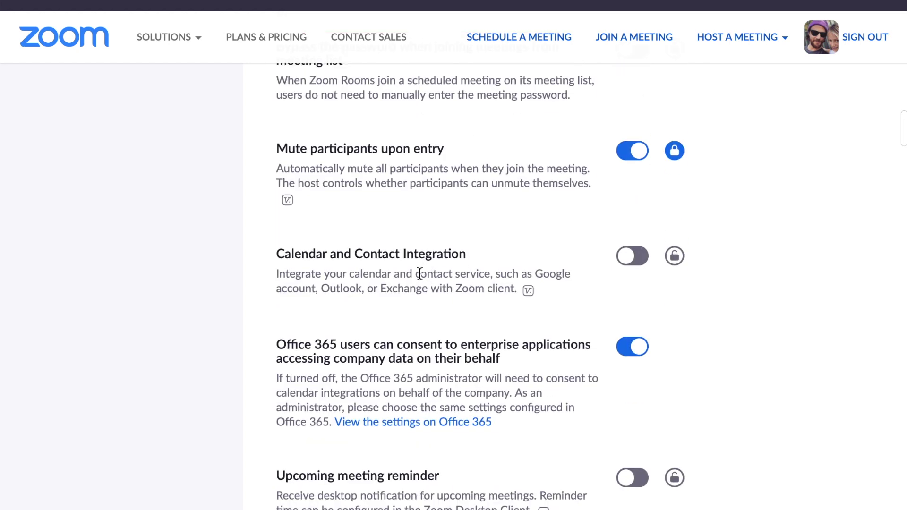
scroll(482, 232, down, 1)
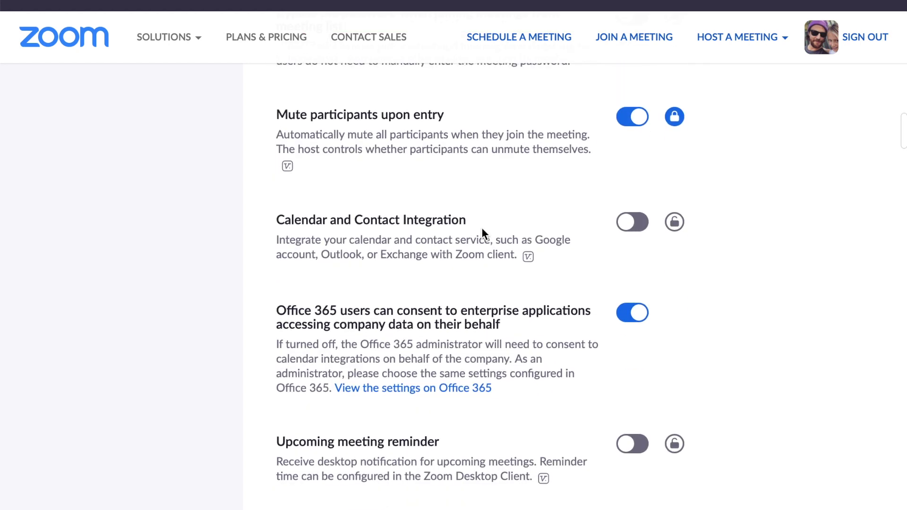
scroll(481, 227, down, 2)
scroll(431, 287, down, 1)
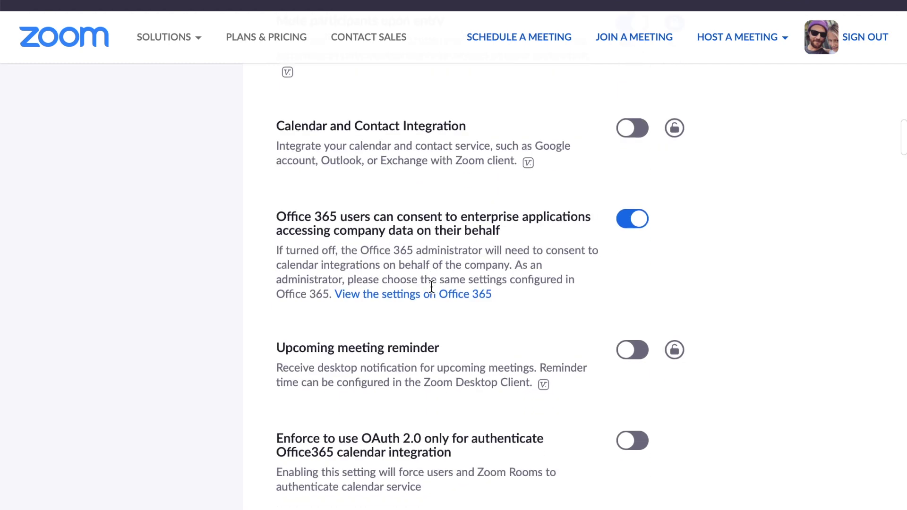
scroll(431, 286, down, 3)
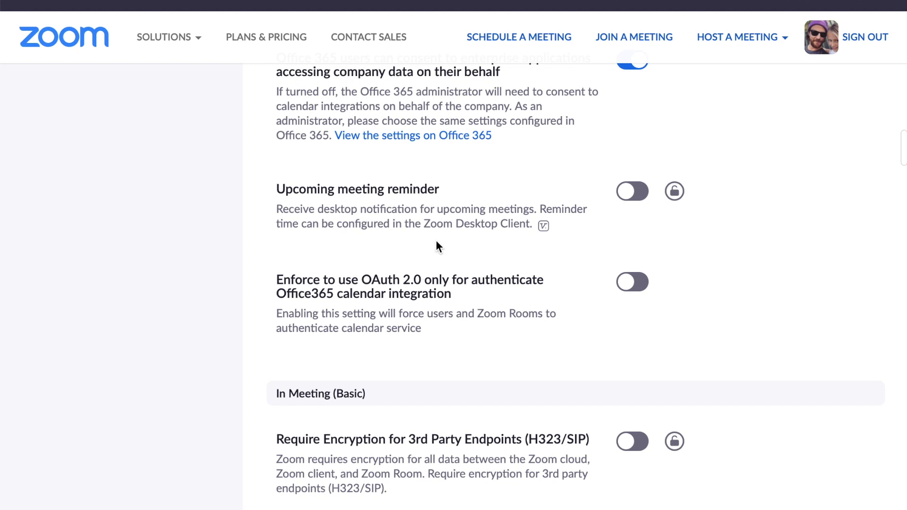
scroll(436, 246, down, 2)
scroll(436, 240, down, 4)
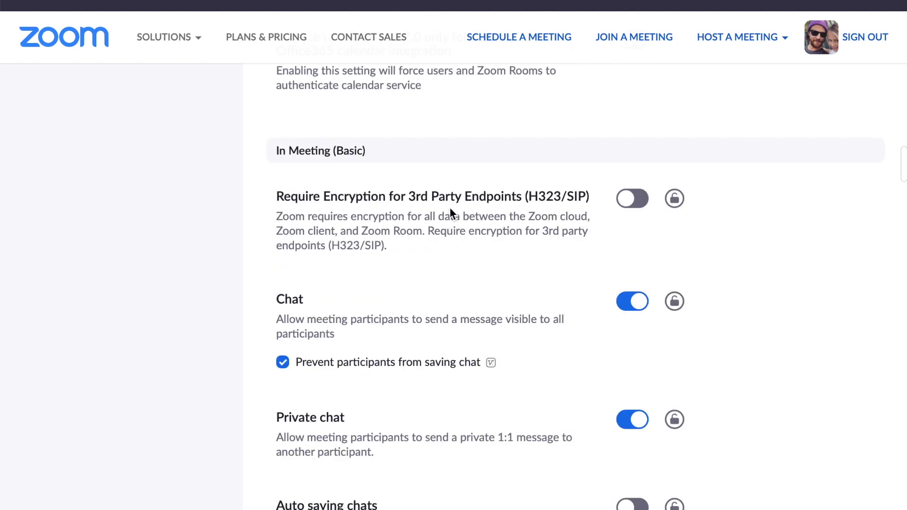
Lock the Chat setting that lets participants send messages visible to all participants
scroll(449, 215, down, 2)
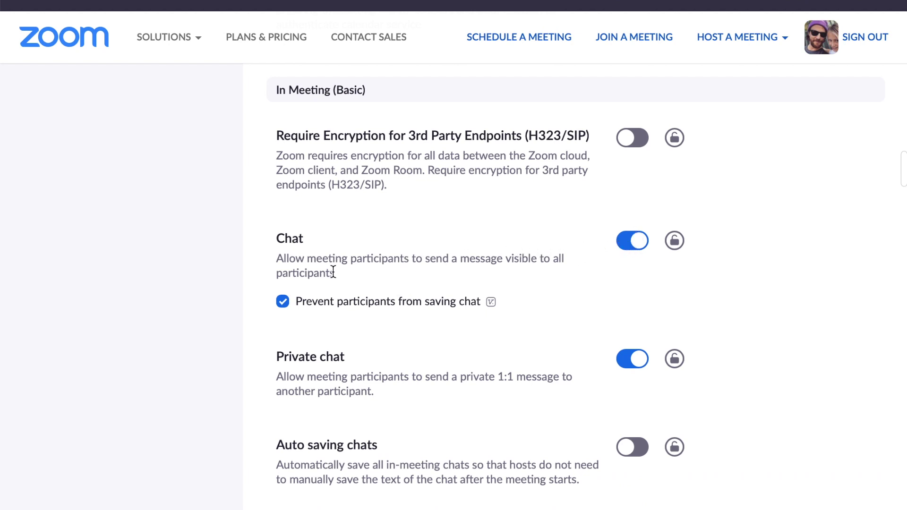
click(283, 305)
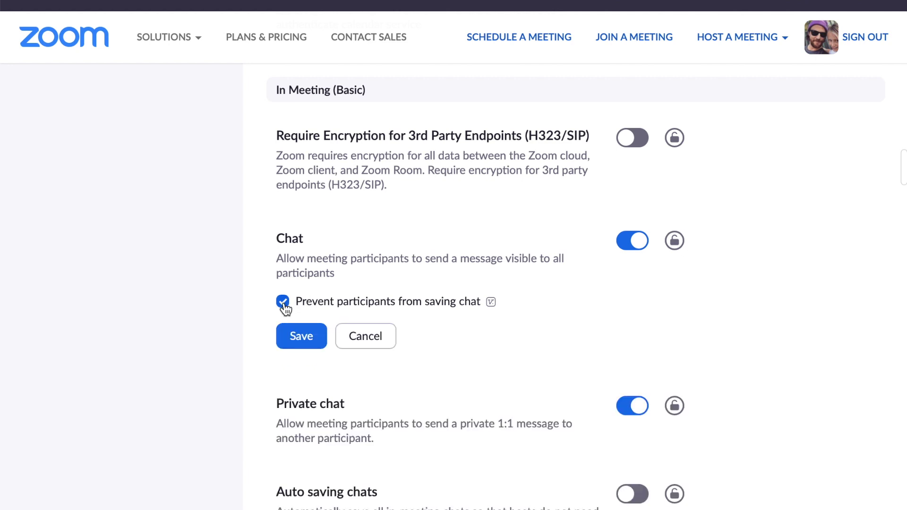
click(284, 304)
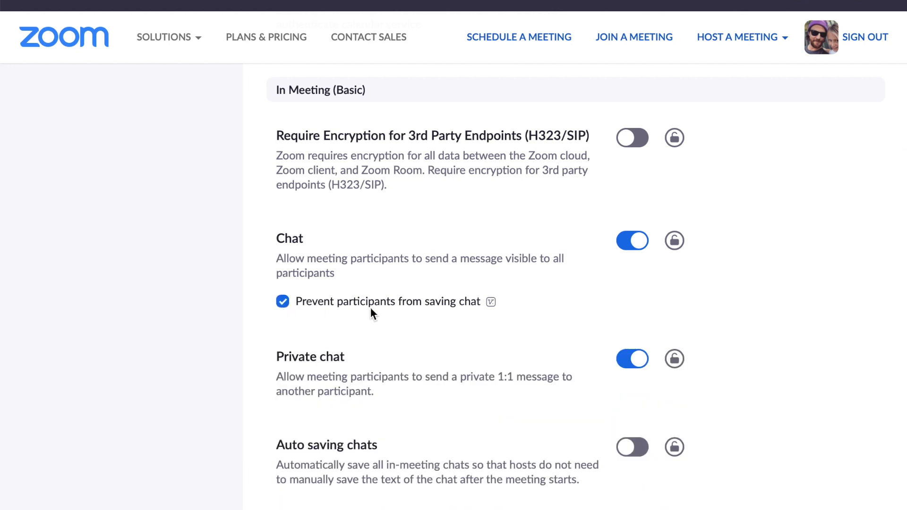
mouse_move(491, 303)
click(674, 241)
click(568, 277)
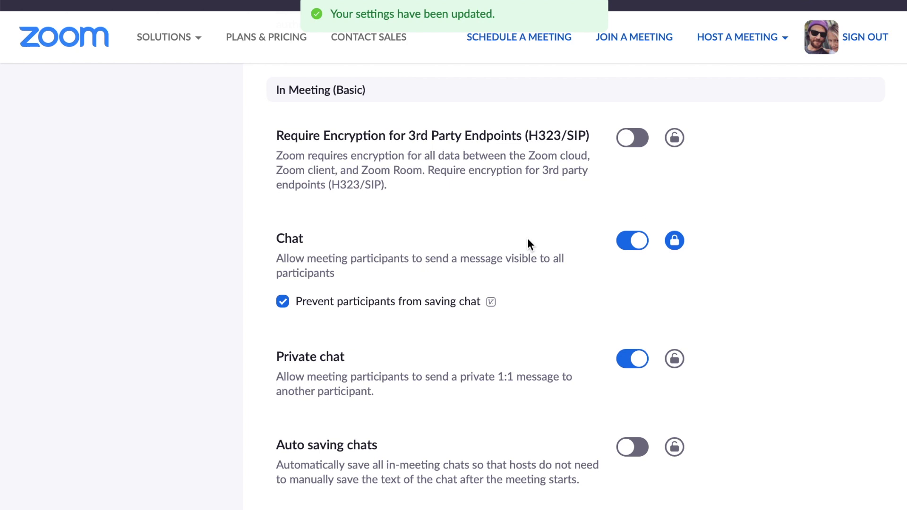
Lock the "Private chat", "Auto saving chats" and "Play sound when participants join or leave" settings
scroll(528, 239, down, 3)
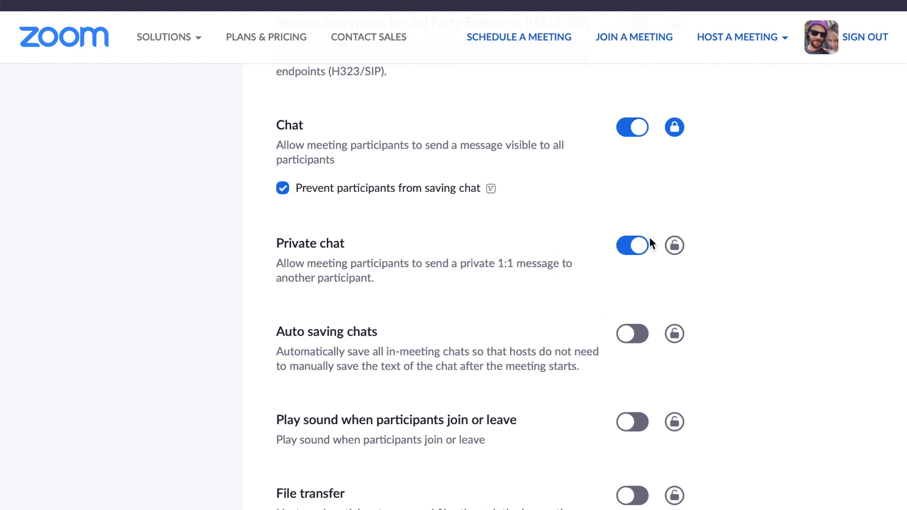
click(674, 245)
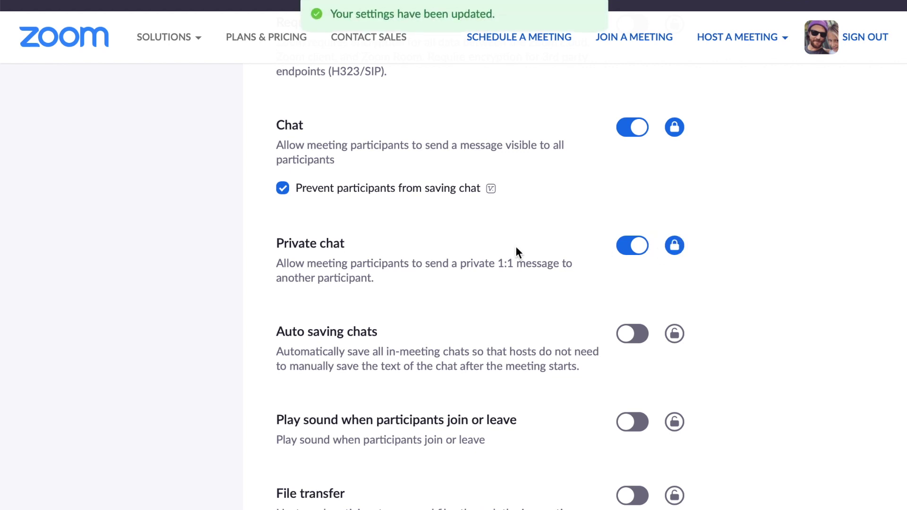
scroll(516, 249, down, 2)
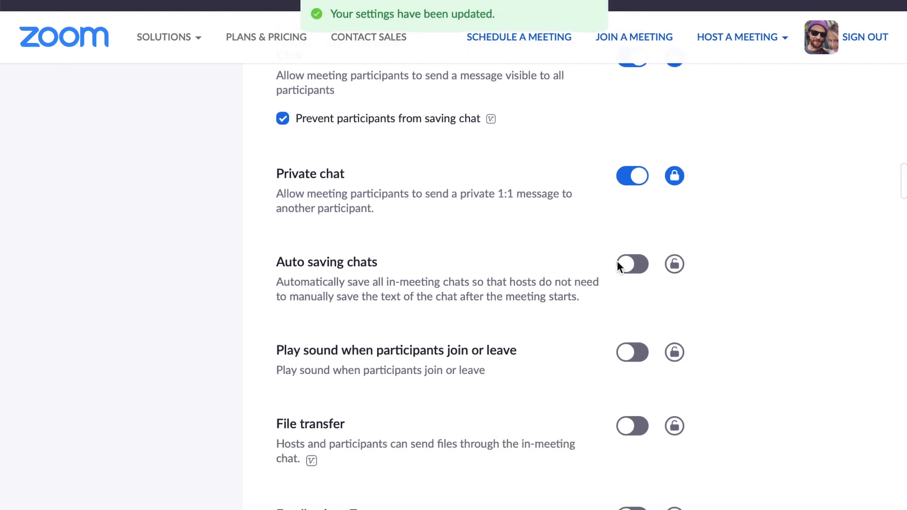
click(673, 266)
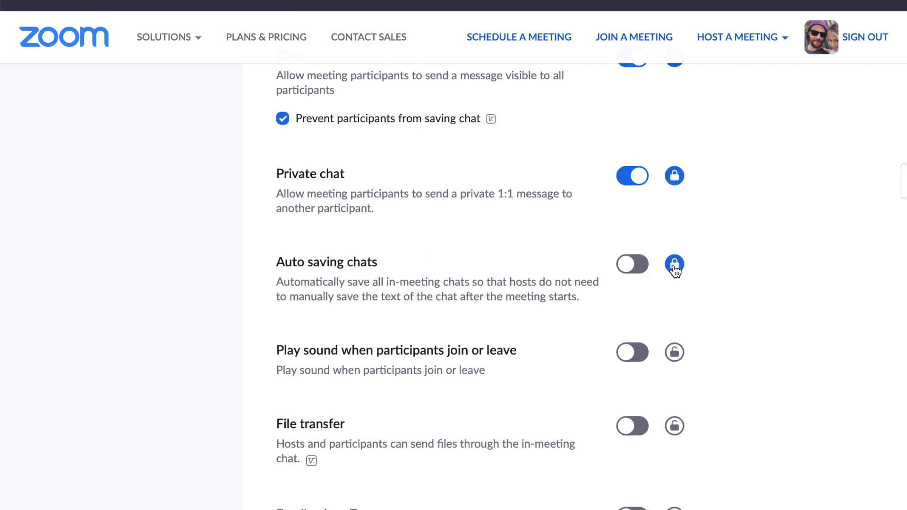
scroll(520, 258, down, 2)
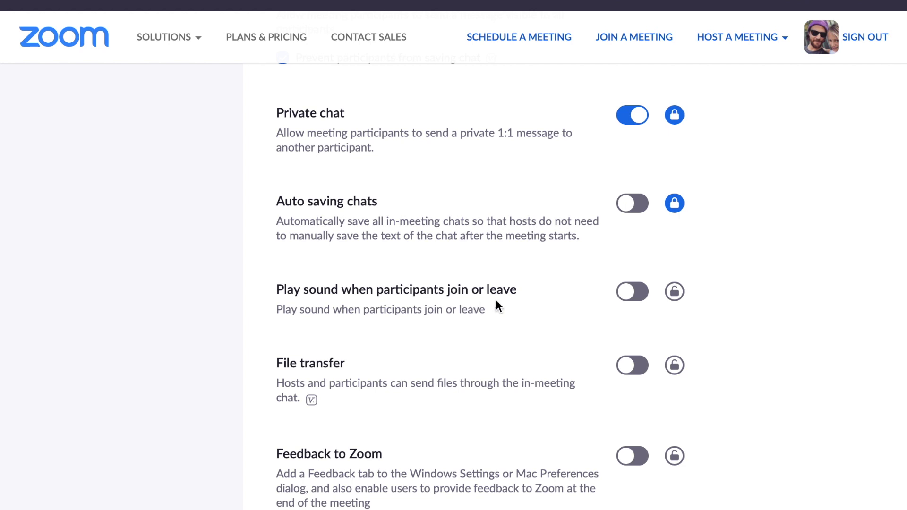
click(674, 291)
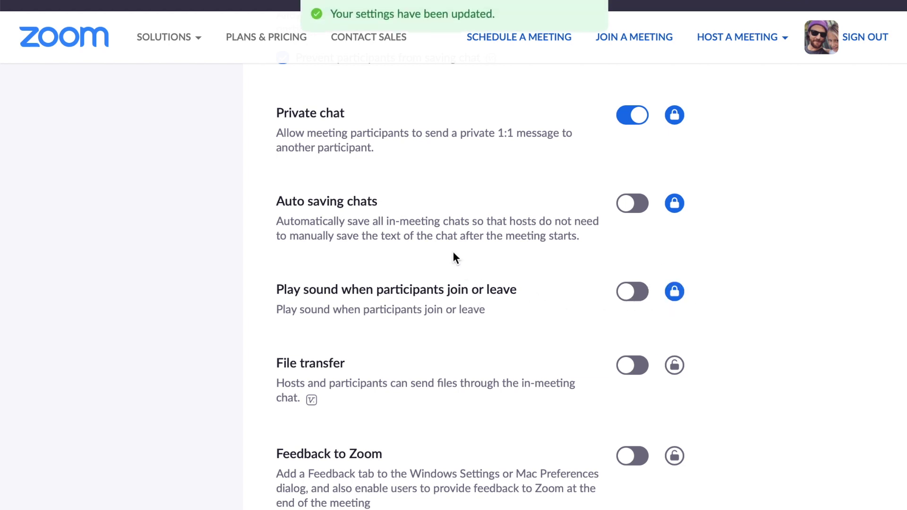
scroll(454, 254, down, 1)
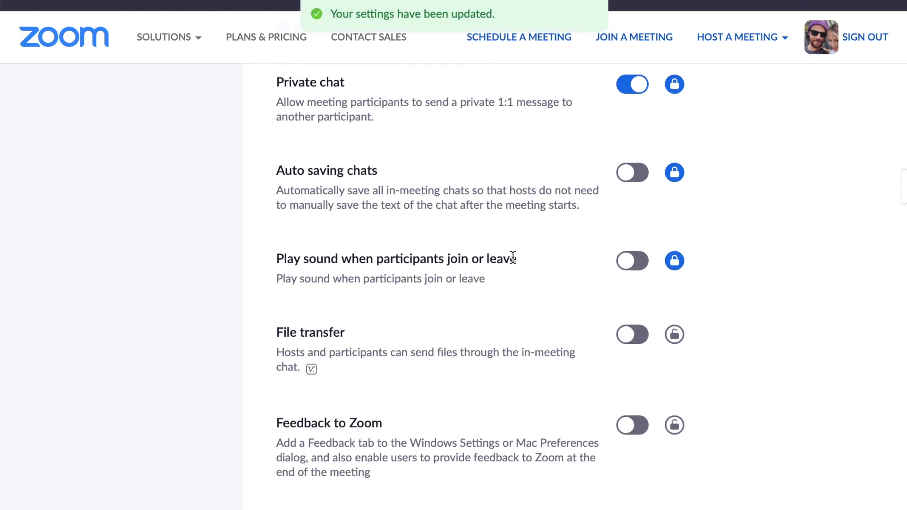
scroll(479, 238, down, 1)
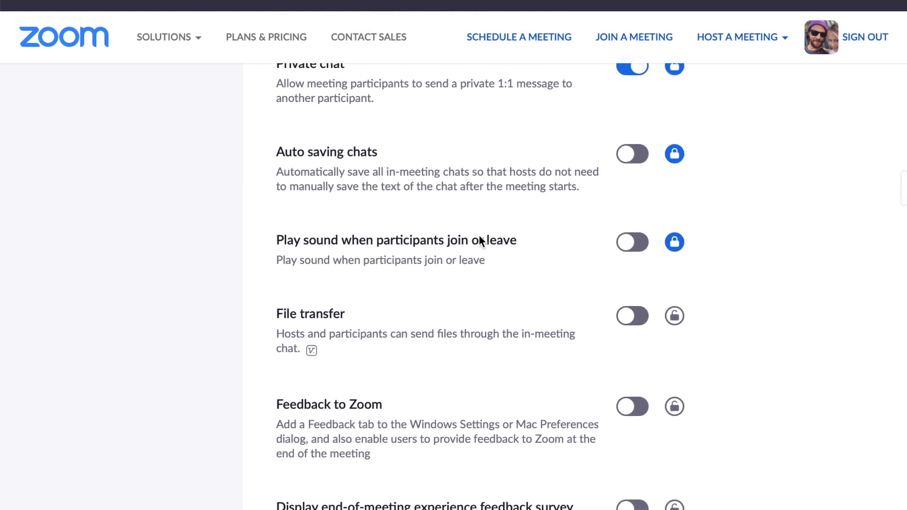
click(631, 316)
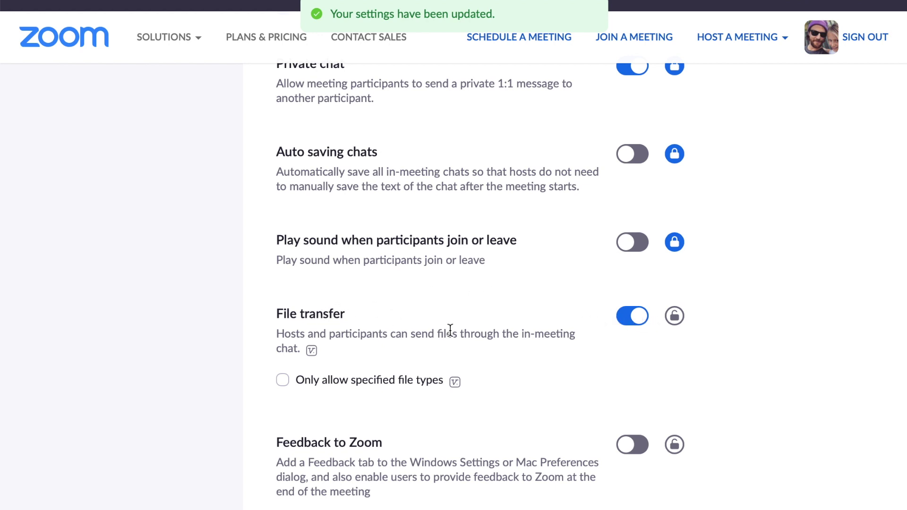
scroll(521, 325, down, 1)
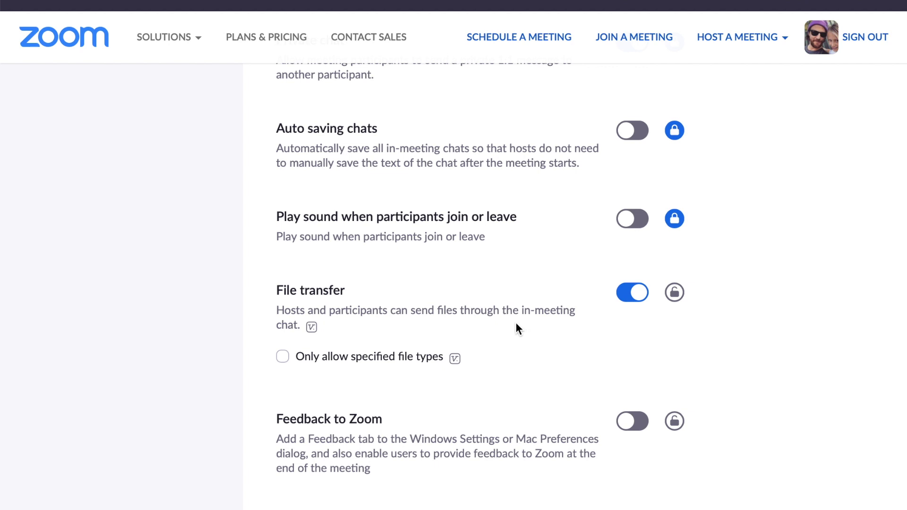
click(636, 292)
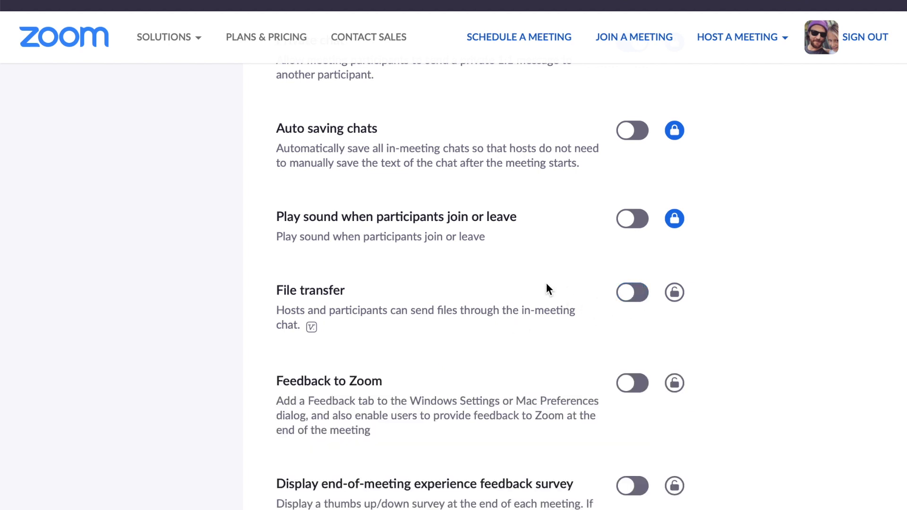
Lock the "Feedback to Zoom" and "Display end-of-meeting experience feedback survey" settings
scroll(509, 276, down, 3)
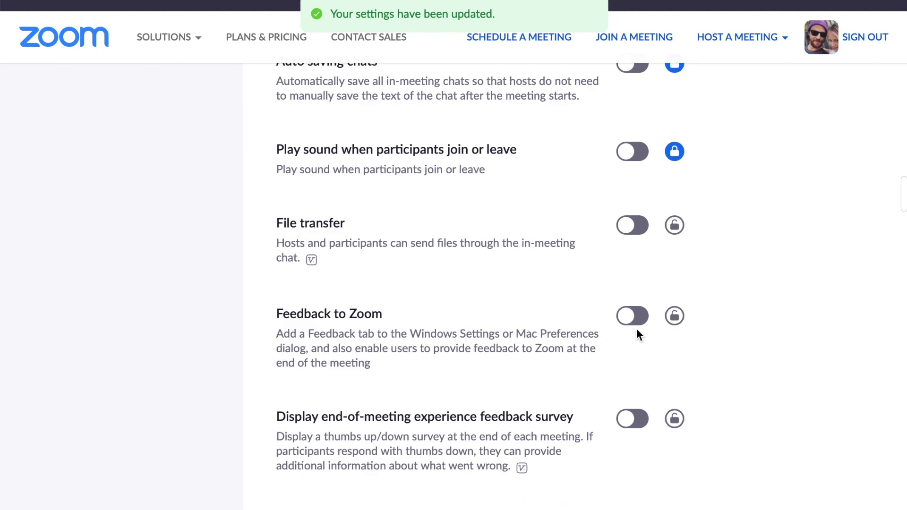
click(675, 316)
click(576, 260)
scroll(550, 312, down, 1)
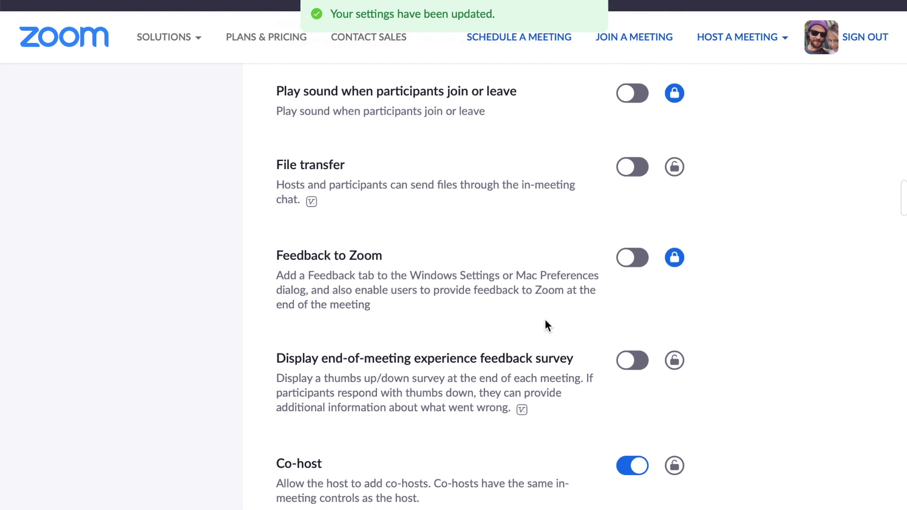
click(676, 362)
Lock the "Co-host" and "Allow host to put attendee on hold" settings, leaving out Polling
scroll(480, 253, down, 1)
scroll(478, 252, down, 2)
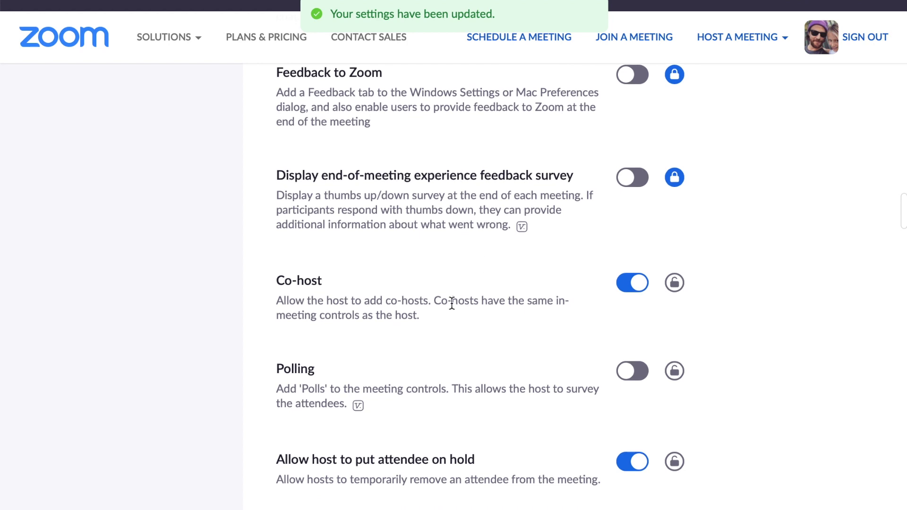
click(674, 282)
scroll(395, 276, down, 1)
scroll(438, 261, down, 1)
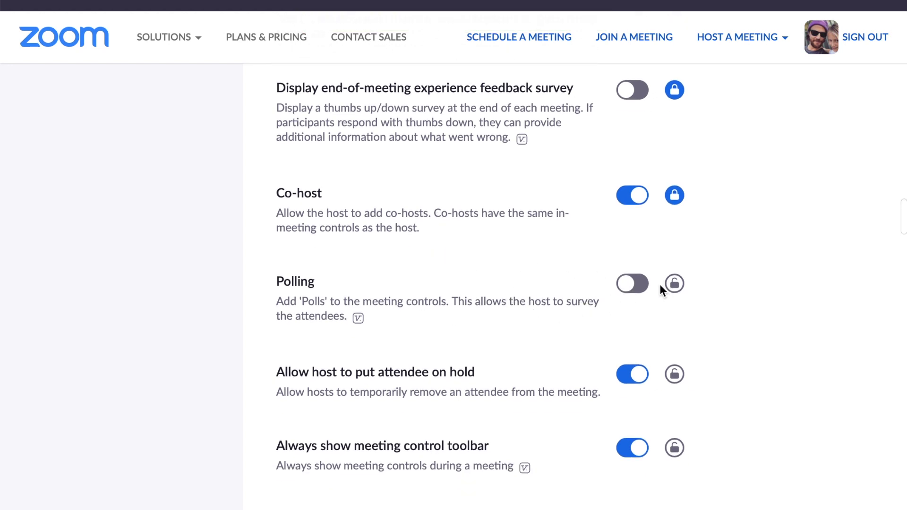
scroll(560, 268, down, 1)
scroll(511, 282, down, 1)
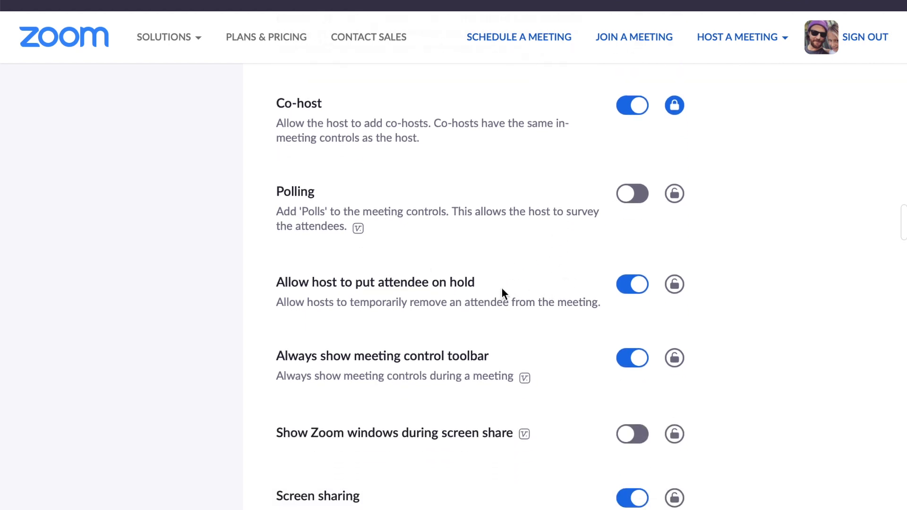
click(674, 285)
Lock the "Always show meeting control toolbar" and "Show Zoom windows during screen share" settings
scroll(496, 285, down, 2)
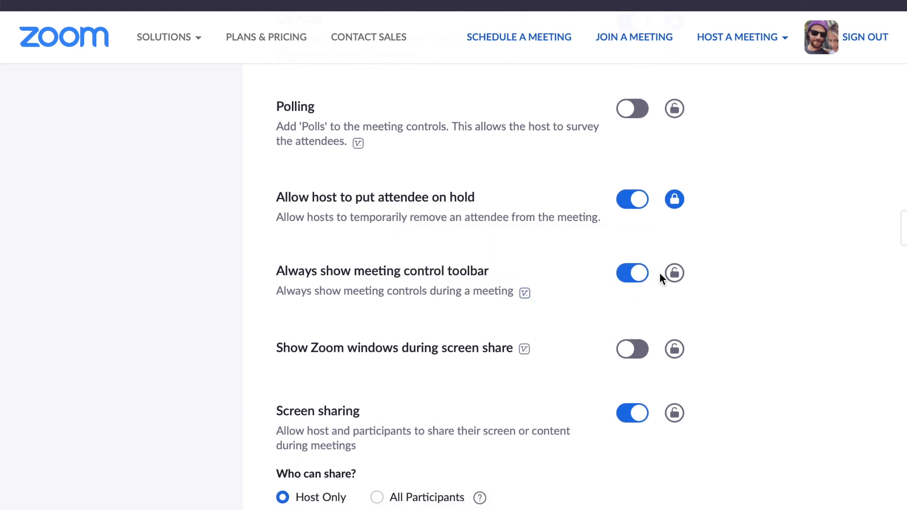
click(675, 273)
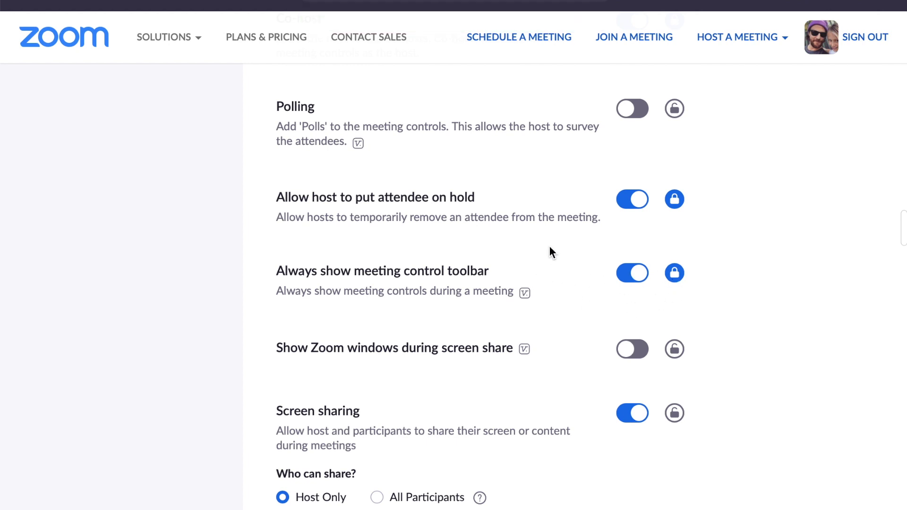
scroll(550, 247, down, 2)
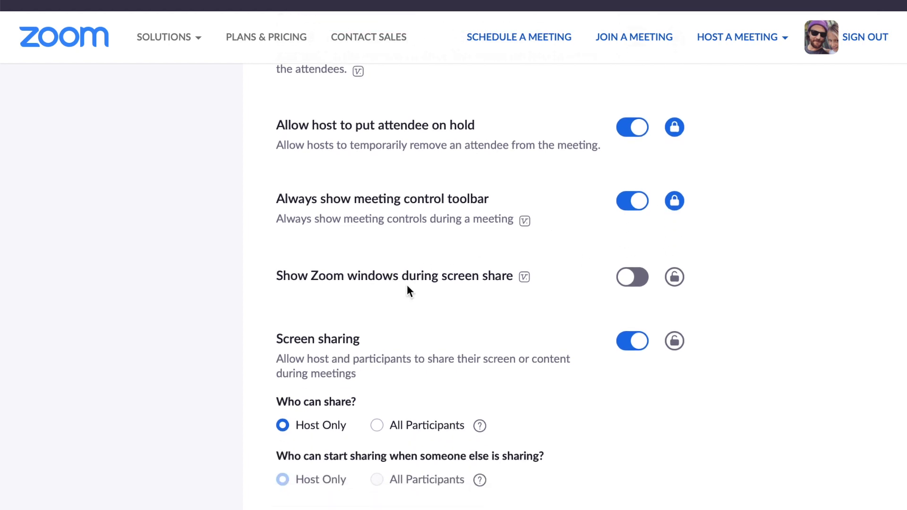
click(680, 279)
Lock the "Screen sharing" setting on for all groups and users
scroll(469, 265, down, 2)
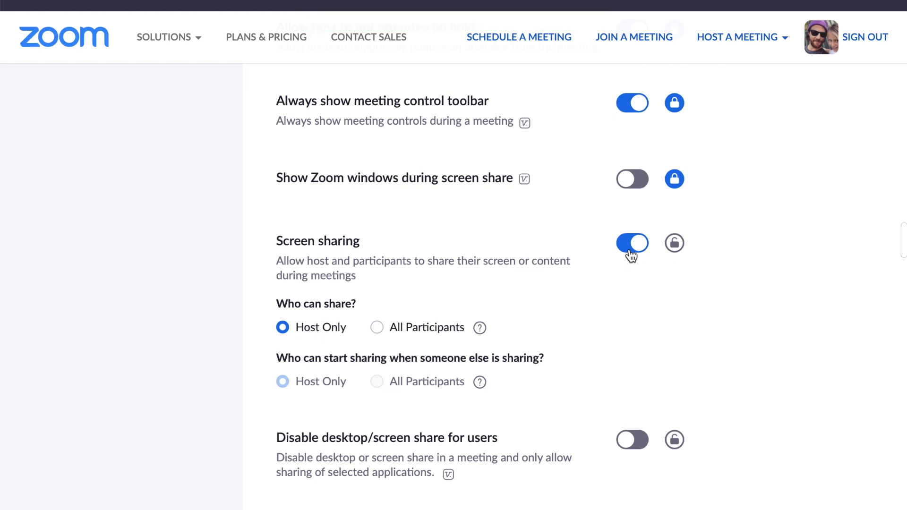
click(675, 243)
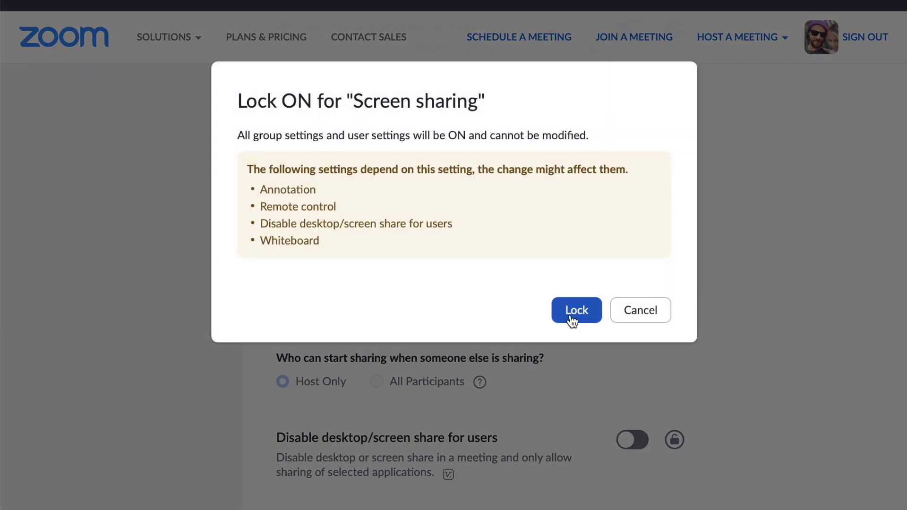
click(574, 317)
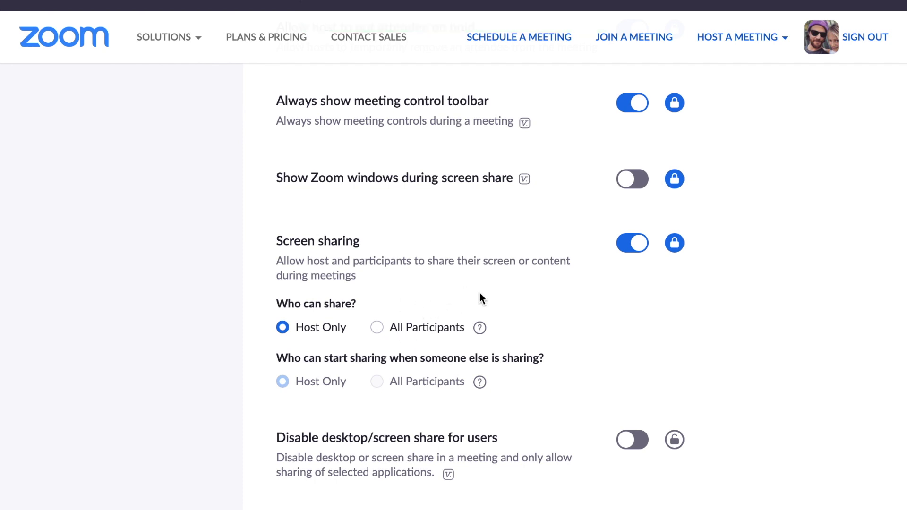
Turn on the "Disable desktop/screen share for users" setting and lock it
scroll(479, 276, down, 3)
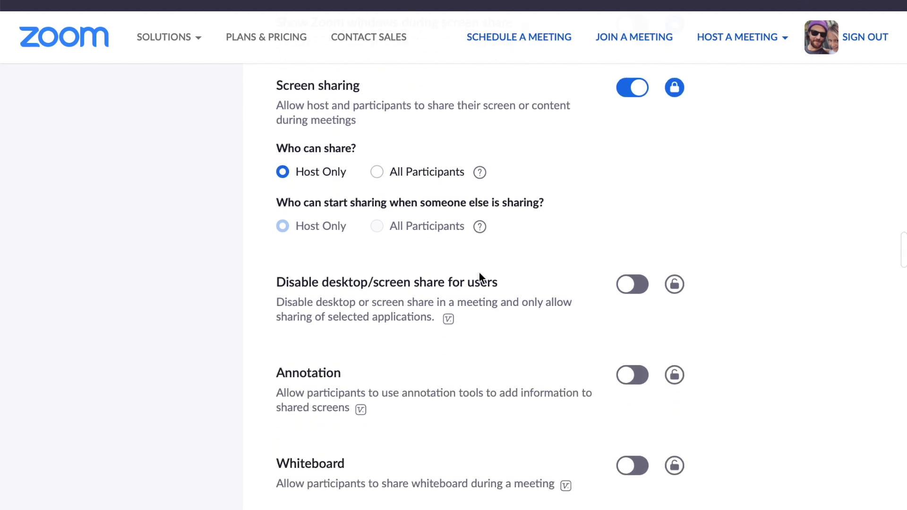
click(624, 289)
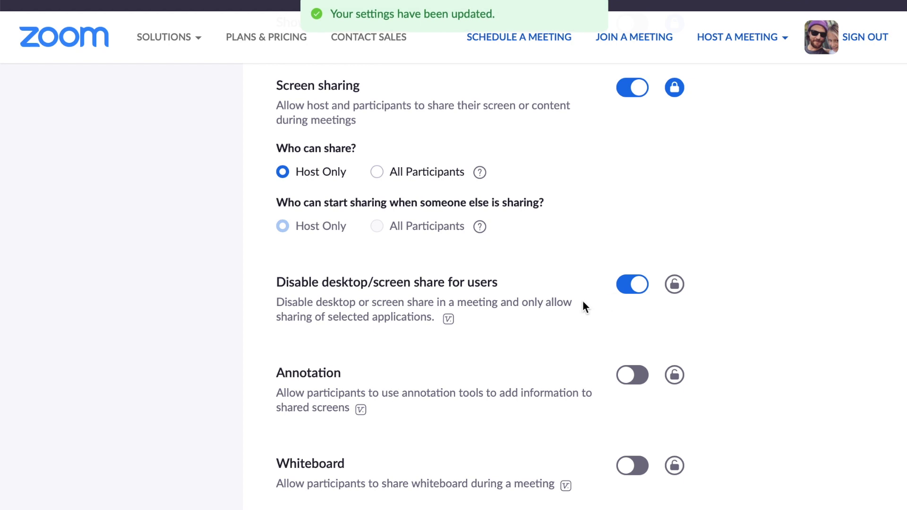
click(675, 285)
Lock the "Annotation", "Whiteboard" and "Remote control" settings
scroll(555, 257, down, 1)
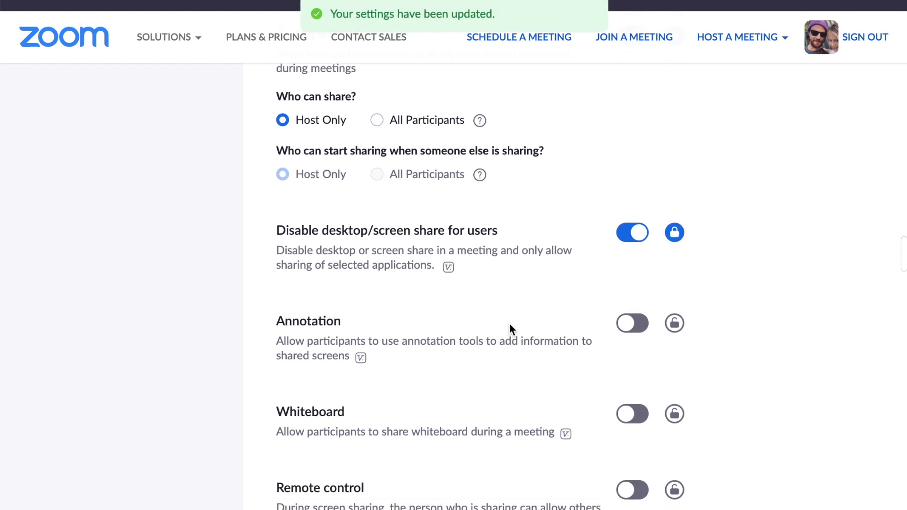
scroll(540, 296, down, 3)
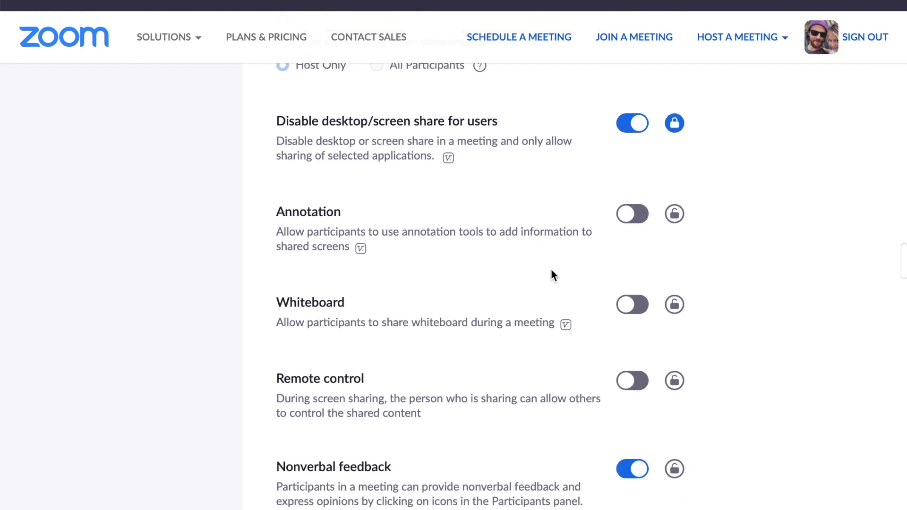
scroll(567, 321, down, 1)
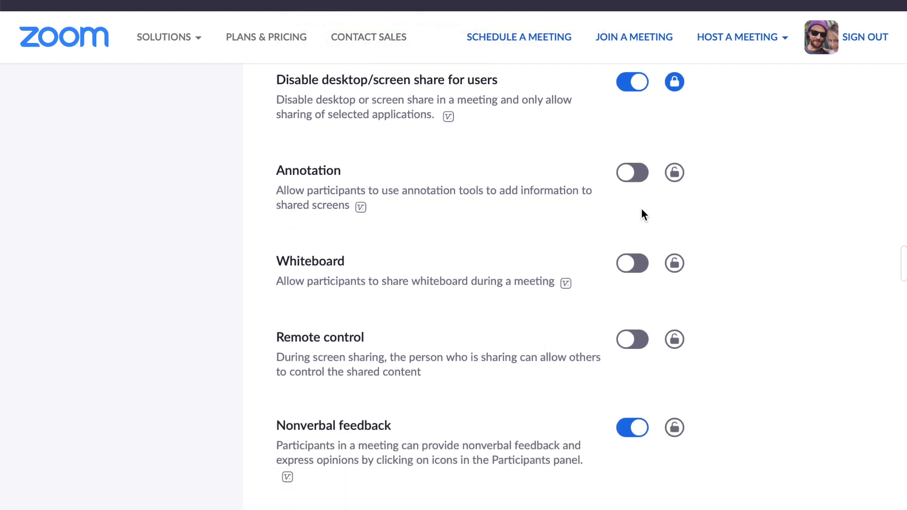
click(674, 172)
click(675, 263)
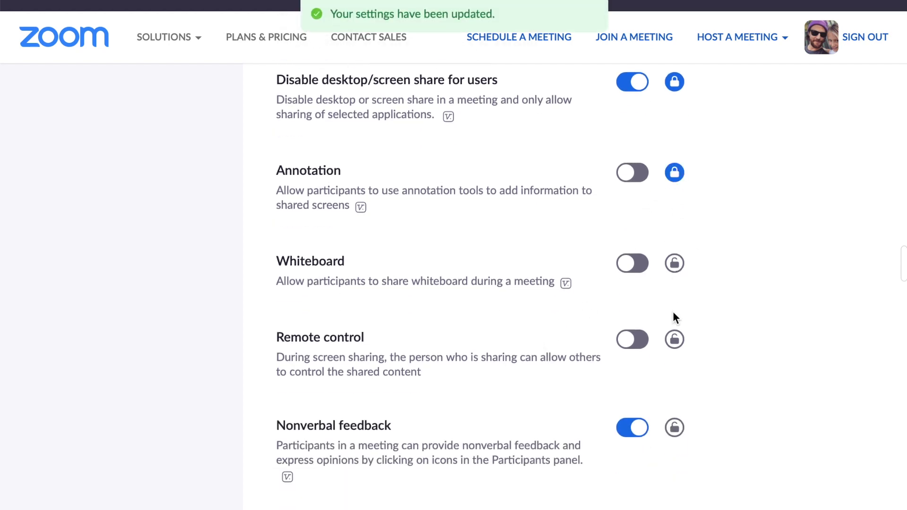
click(674, 339)
Lock the "Nonverbal feedback" setting in the In Meeting (Basic) section
scroll(491, 293, down, 3)
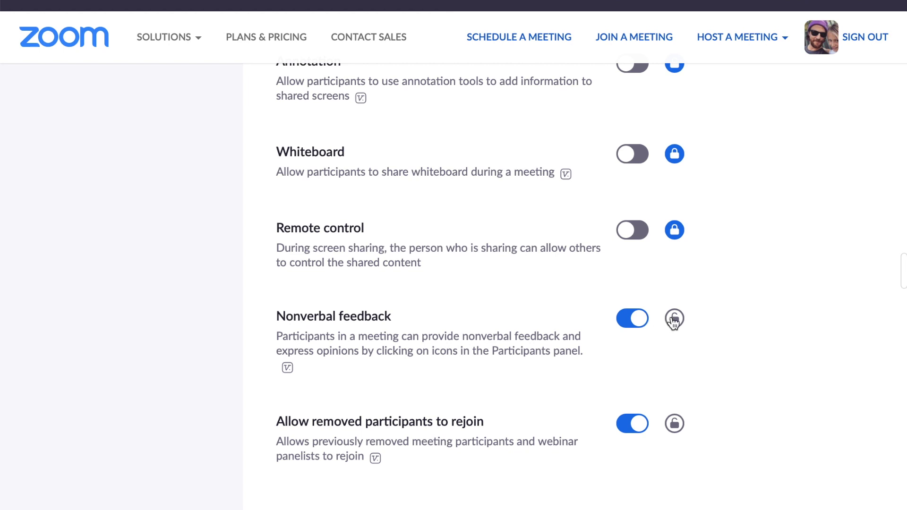
scroll(474, 316, down, 1)
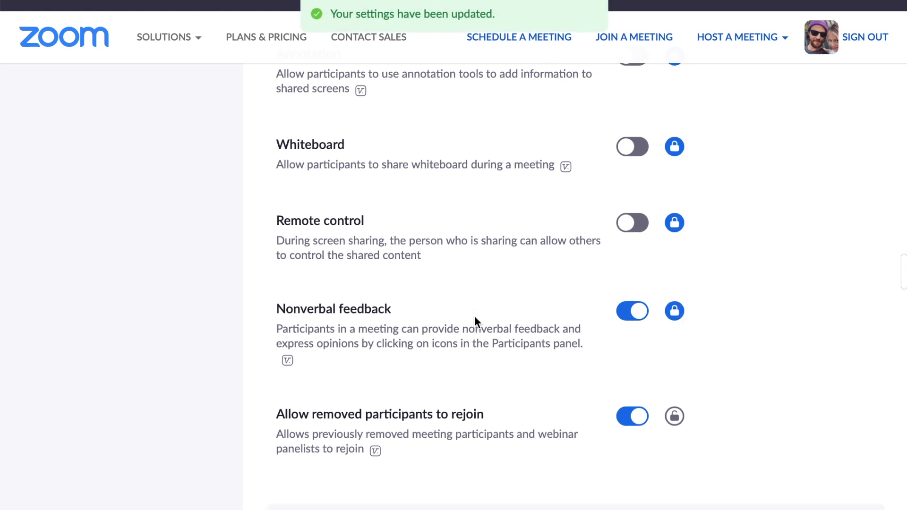
scroll(475, 315, down, 1)
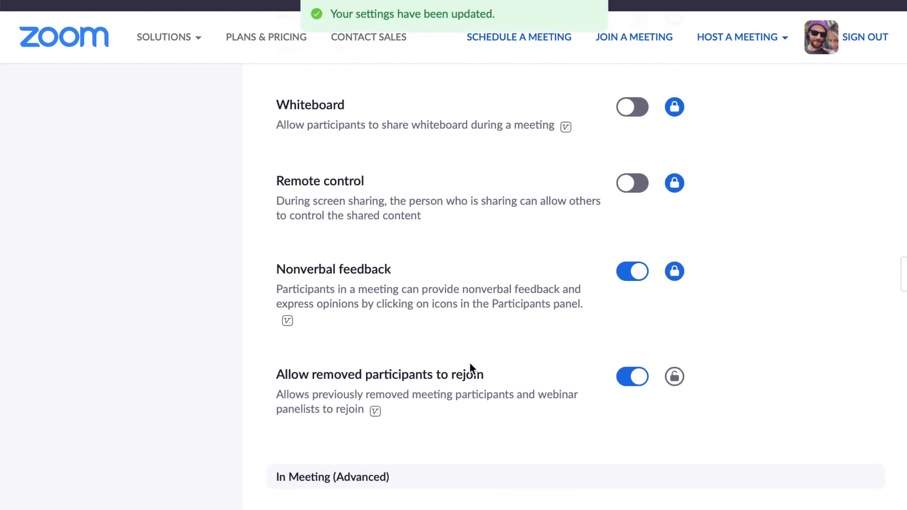
Turn off the "Allow removed participants to rejoin" setting and lock it
scroll(443, 352, down, 2)
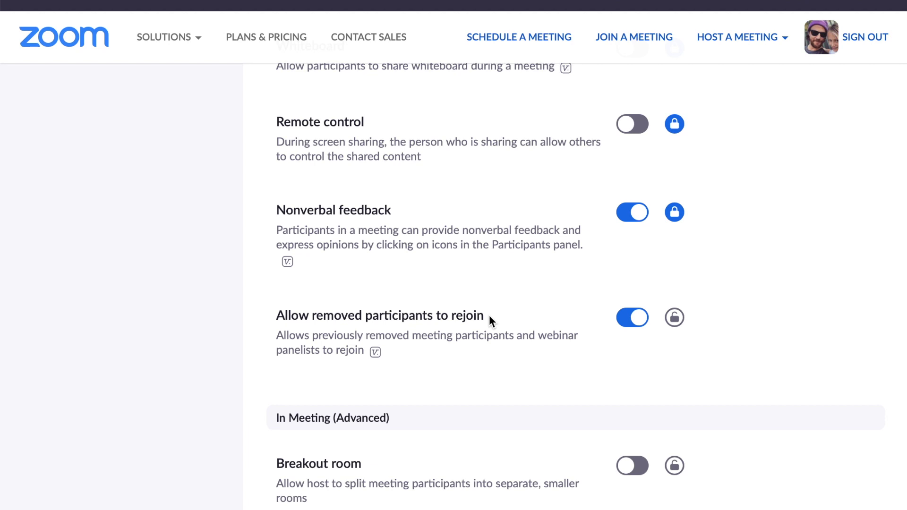
click(630, 318)
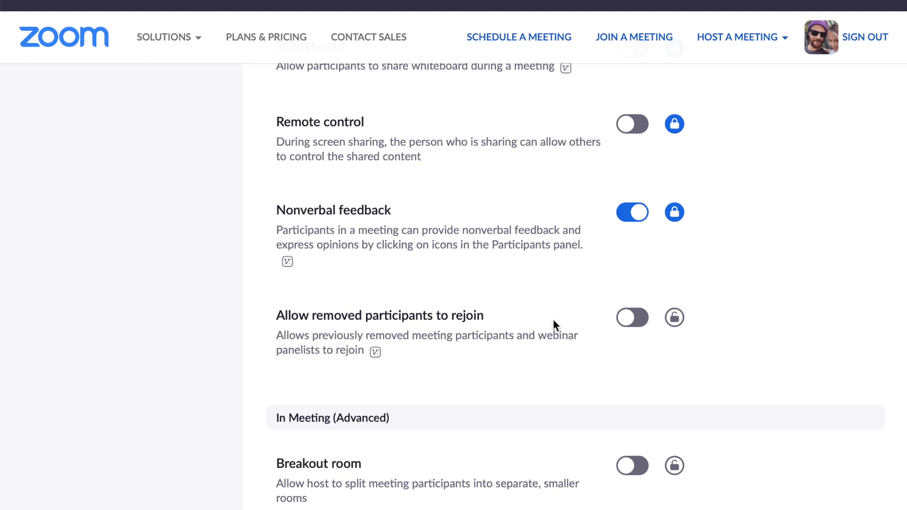
scroll(610, 312, down, 1)
click(674, 293)
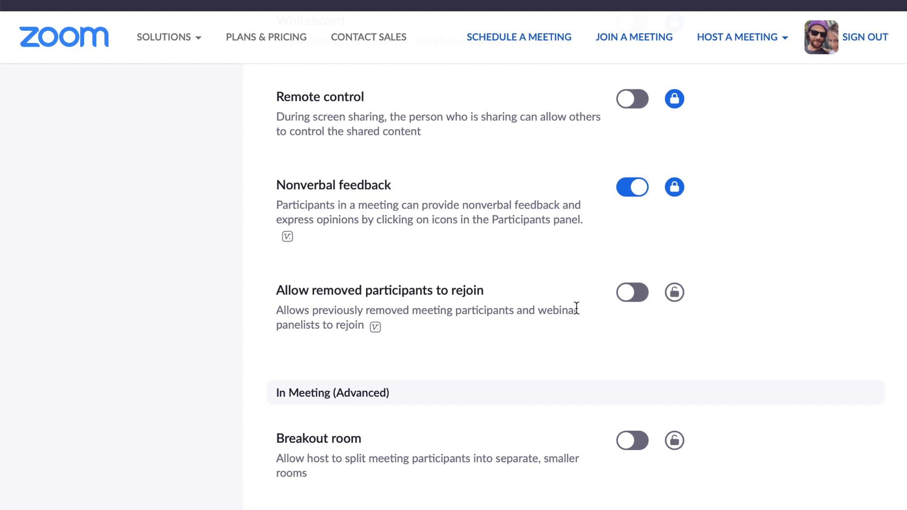
Review the In Meeting (Advanced) settings from "Breakout room" through "Virtual background"
scroll(505, 303, down, 2)
scroll(506, 303, down, 1)
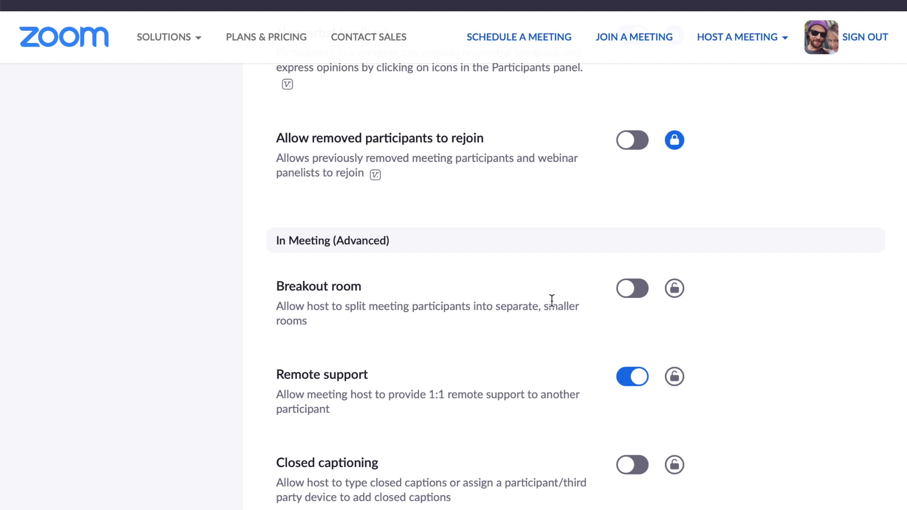
scroll(573, 288, down, 1)
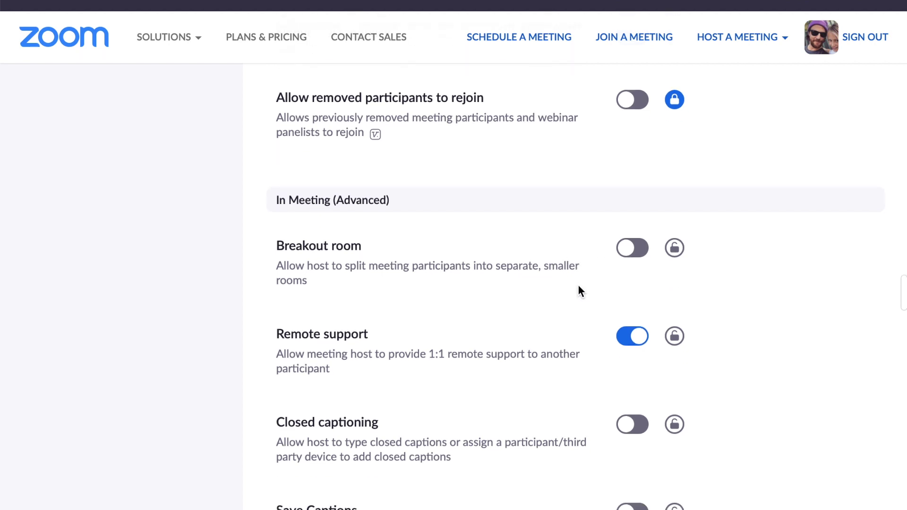
scroll(579, 289, down, 1)
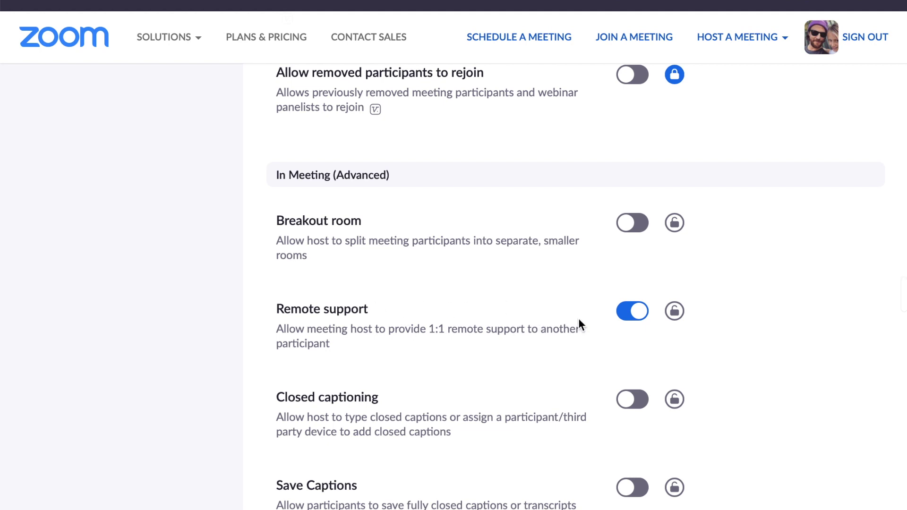
scroll(573, 299, down, 1)
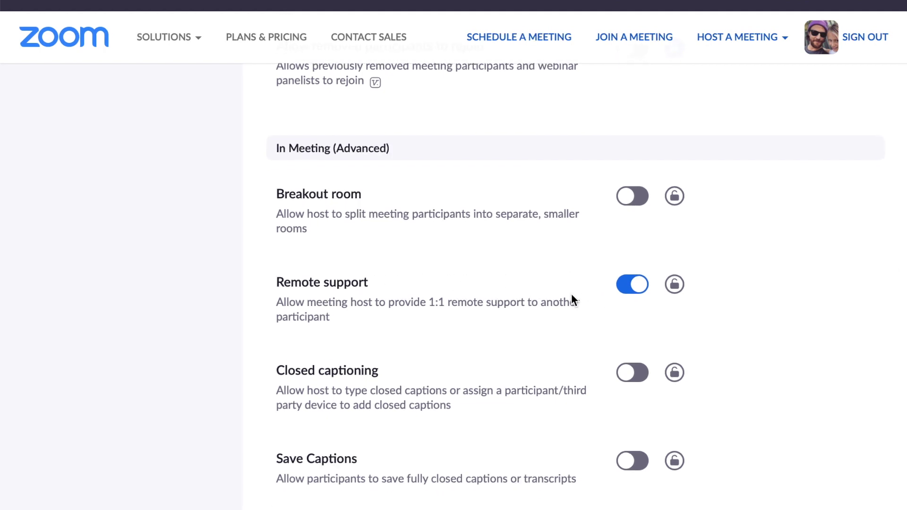
scroll(574, 296, down, 1)
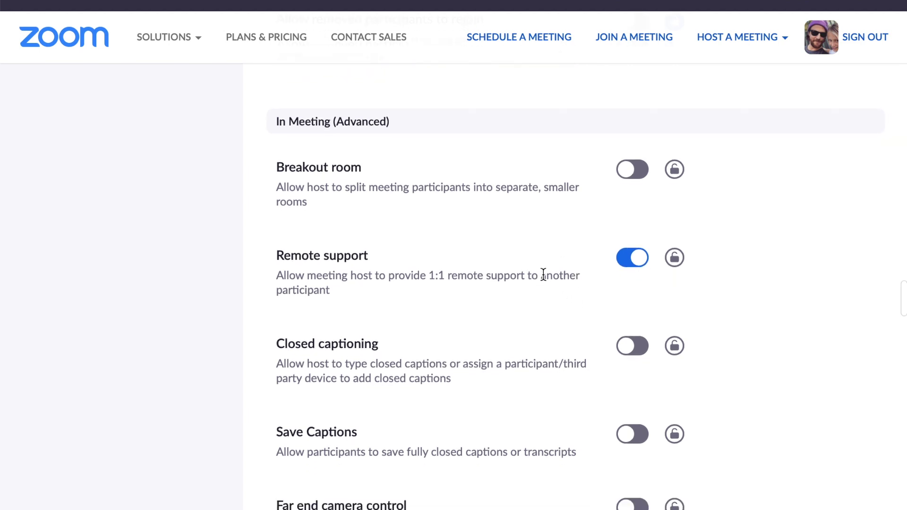
scroll(543, 275, down, 1)
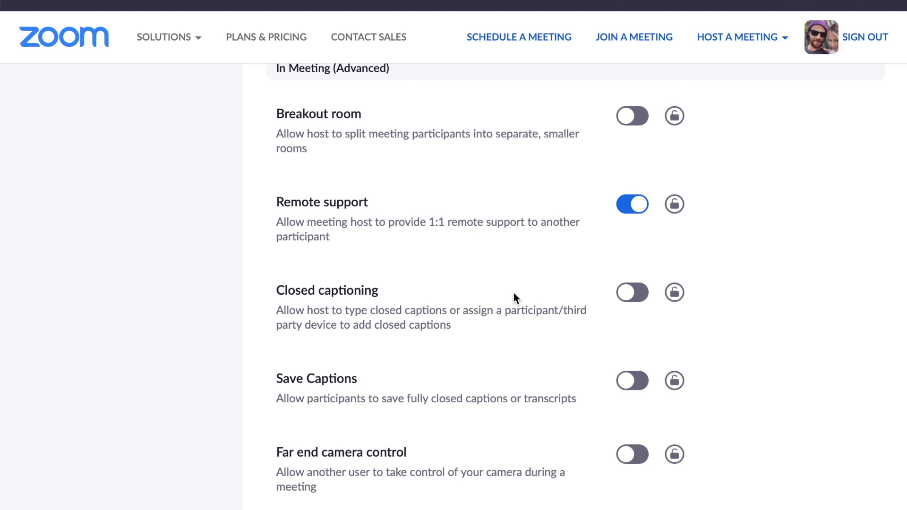
scroll(513, 290, down, 2)
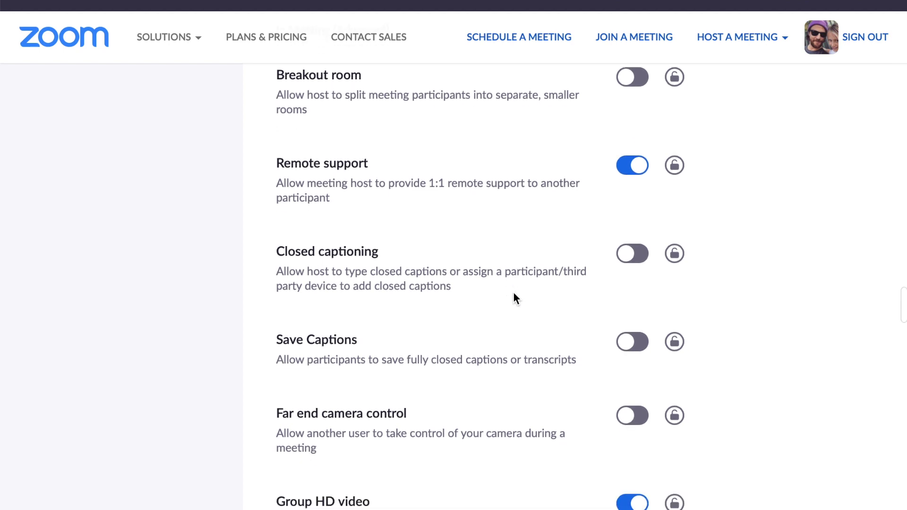
scroll(513, 291, down, 2)
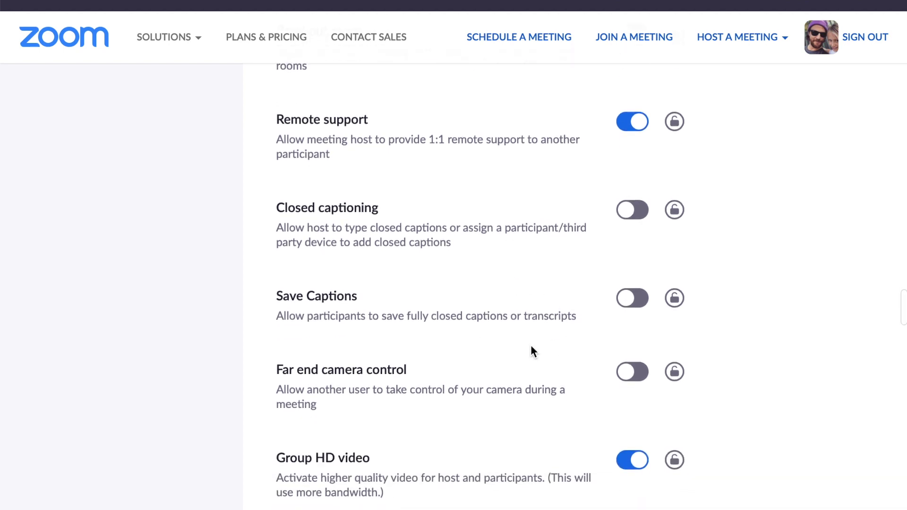
scroll(512, 302, down, 3)
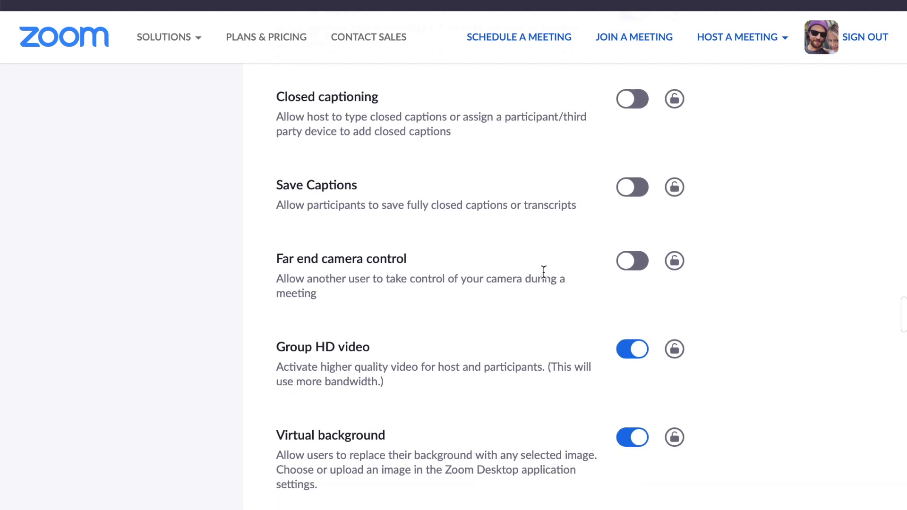
scroll(548, 245, down, 1)
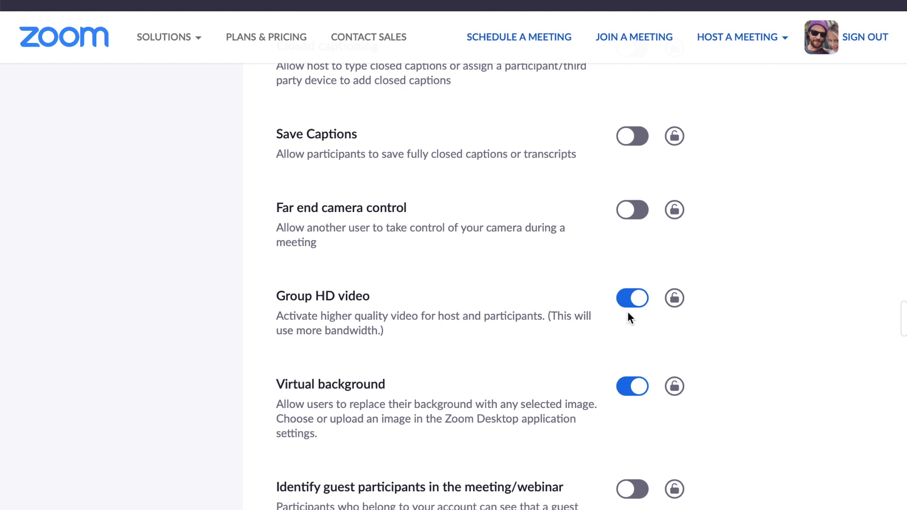
scroll(521, 310, down, 2)
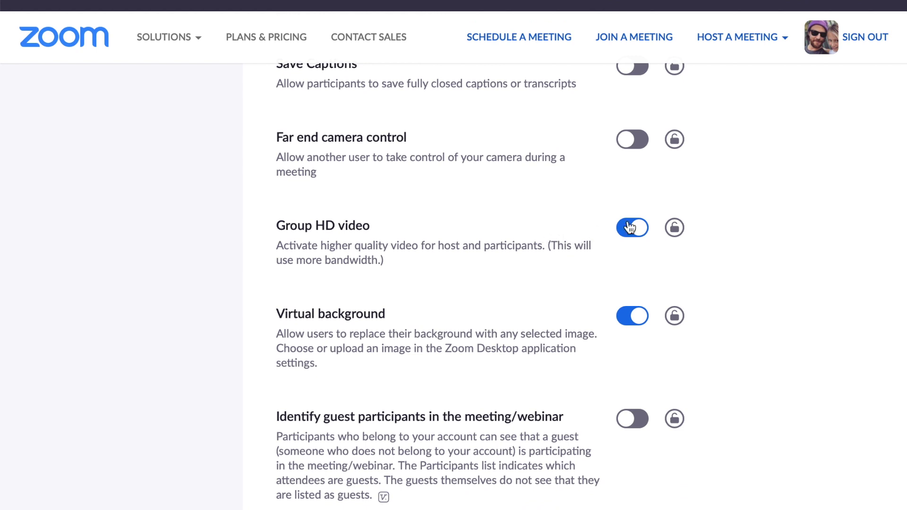
scroll(579, 227, down, 1)
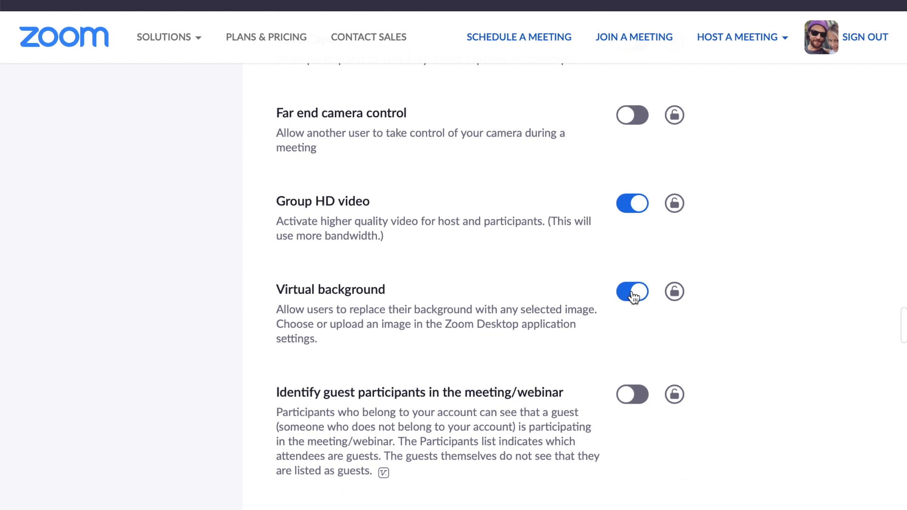
scroll(579, 285, down, 2)
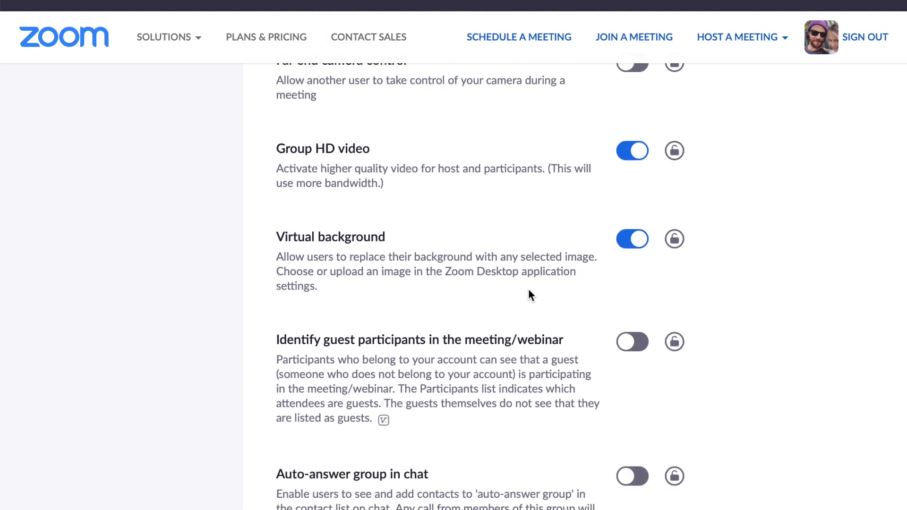
Review the advanced meeting settings from "Identify guest participants in the meeting/webinar" through the stereo audio and original sound options
scroll(556, 284, down, 3)
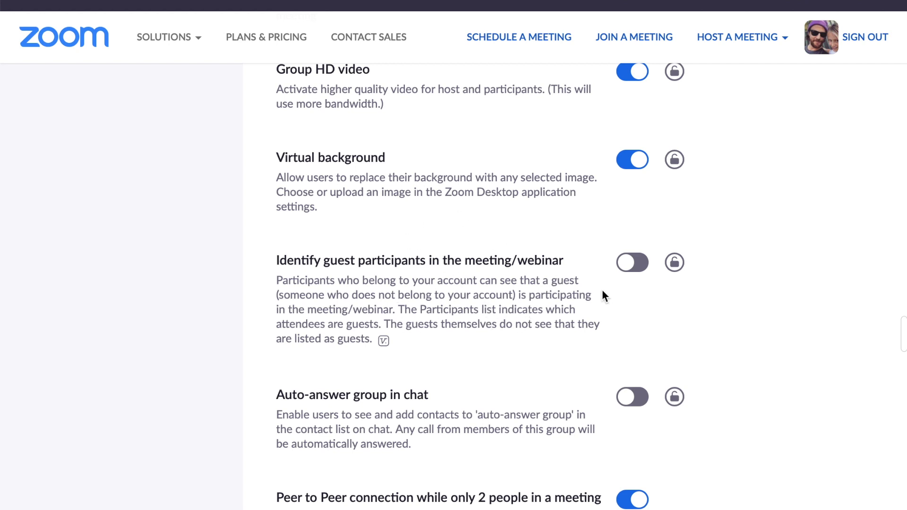
scroll(595, 273, down, 2)
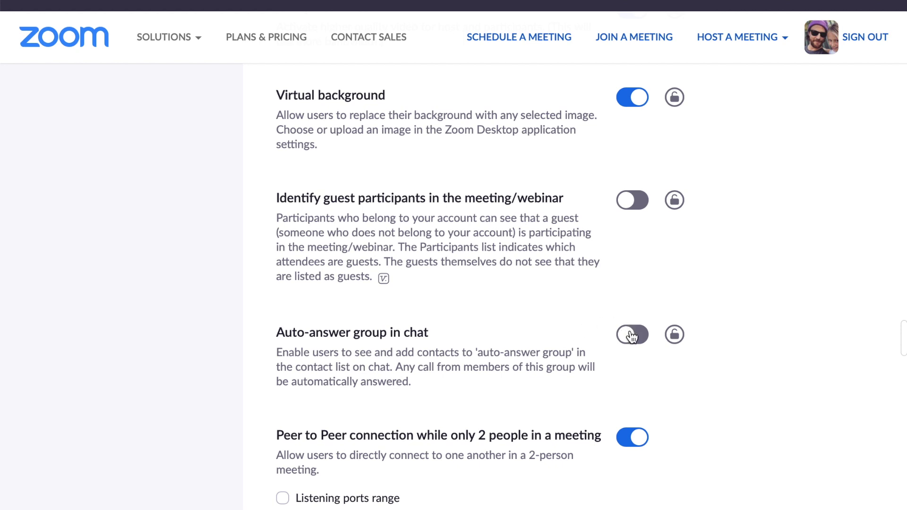
scroll(570, 311, down, 1)
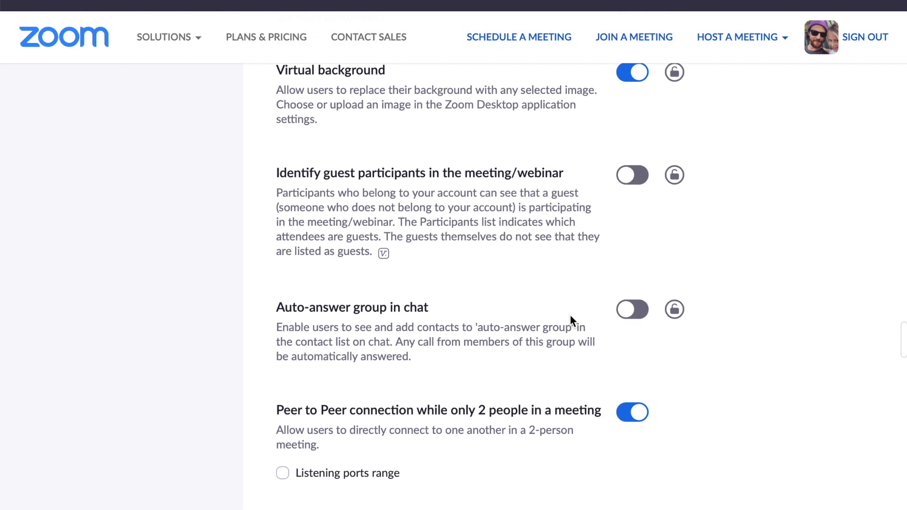
scroll(566, 305, down, 2)
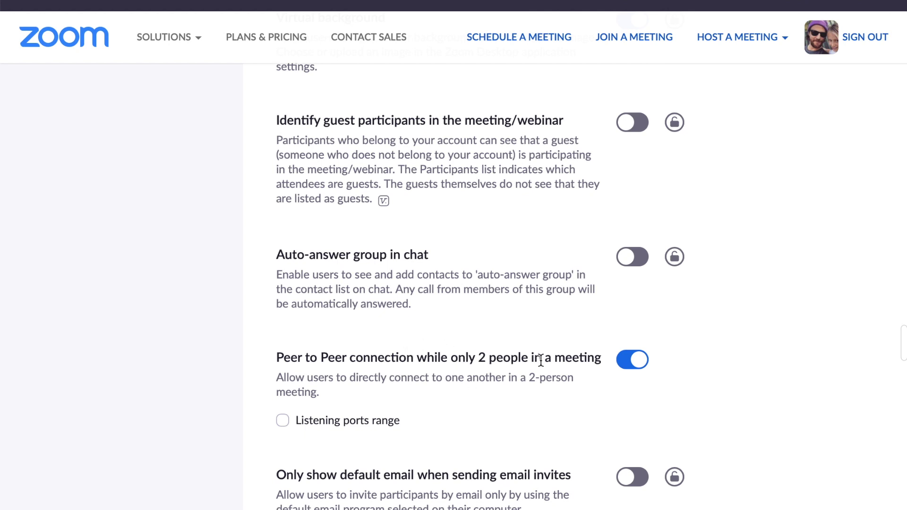
scroll(594, 336, down, 3)
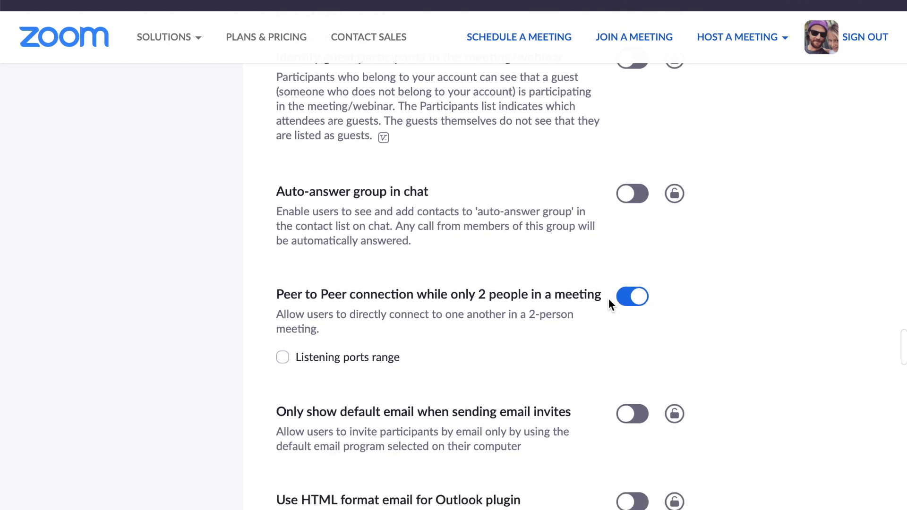
scroll(568, 287, down, 2)
scroll(569, 287, down, 3)
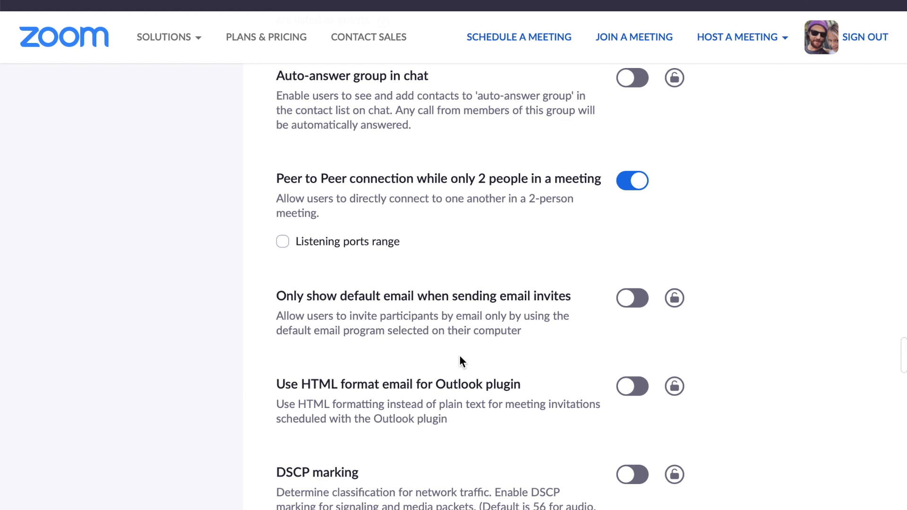
scroll(463, 312, down, 3)
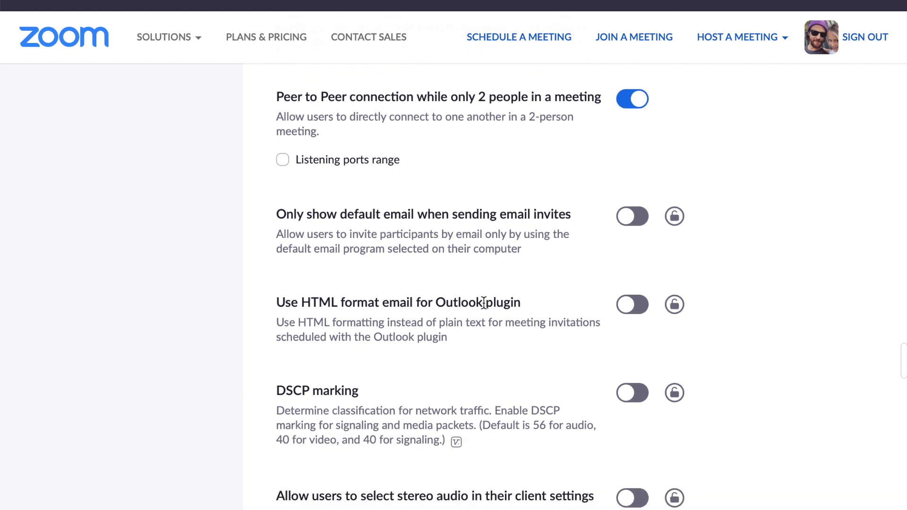
scroll(544, 240, down, 4)
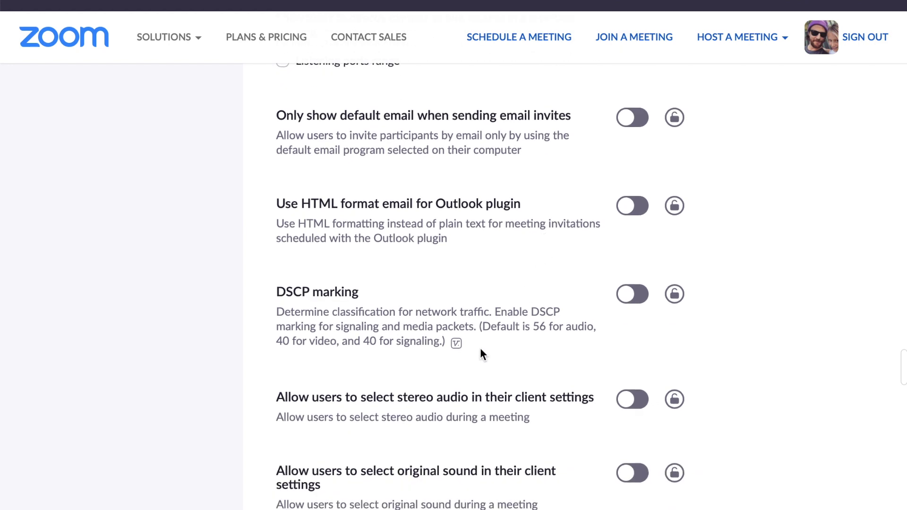
scroll(482, 354, down, 1)
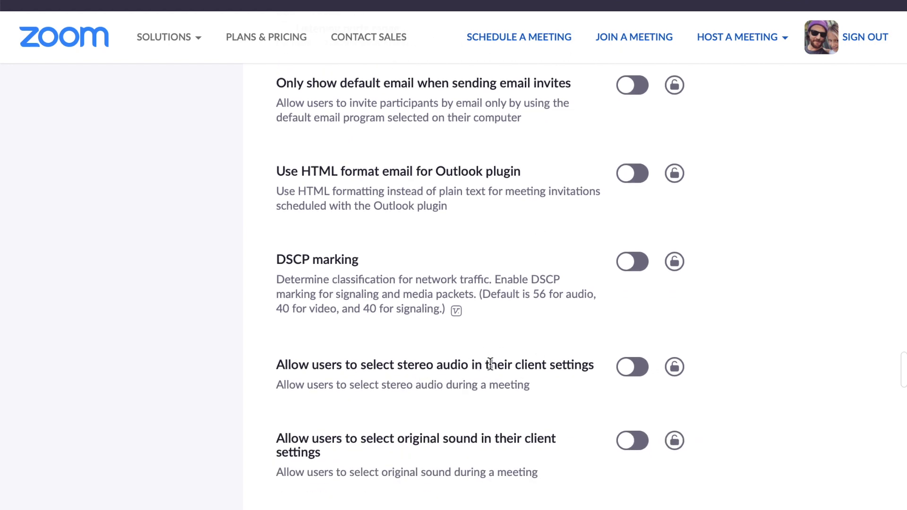
Lock the "Attention tracking" setting on in the In Meeting (Advanced) section
scroll(524, 366, down, 2)
scroll(486, 404, down, 2)
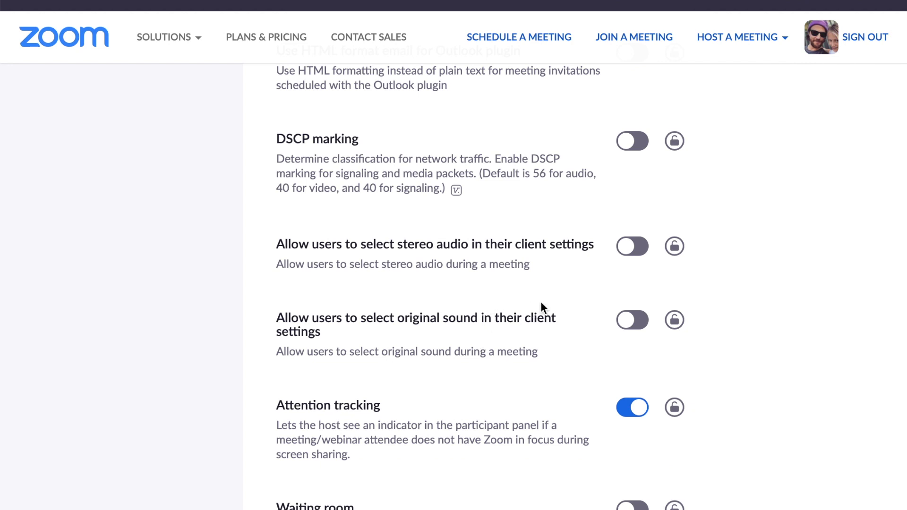
scroll(543, 307, down, 2)
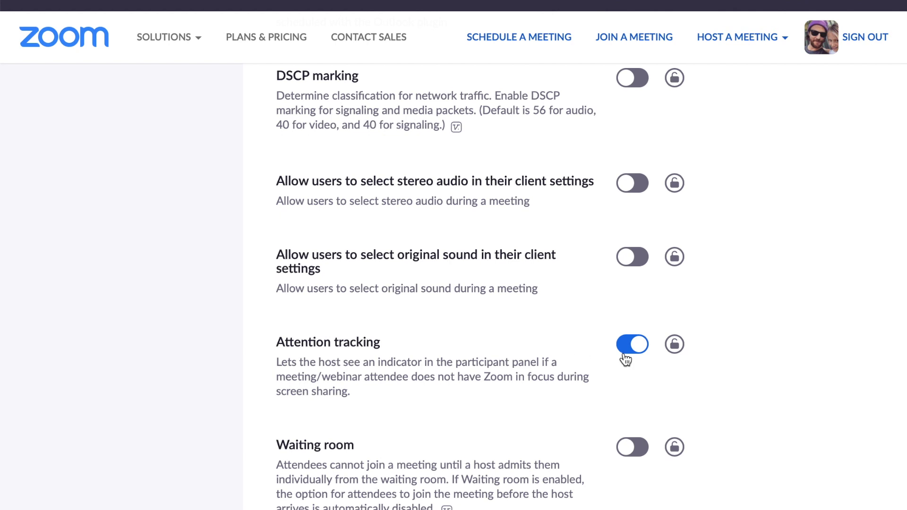
click(675, 344)
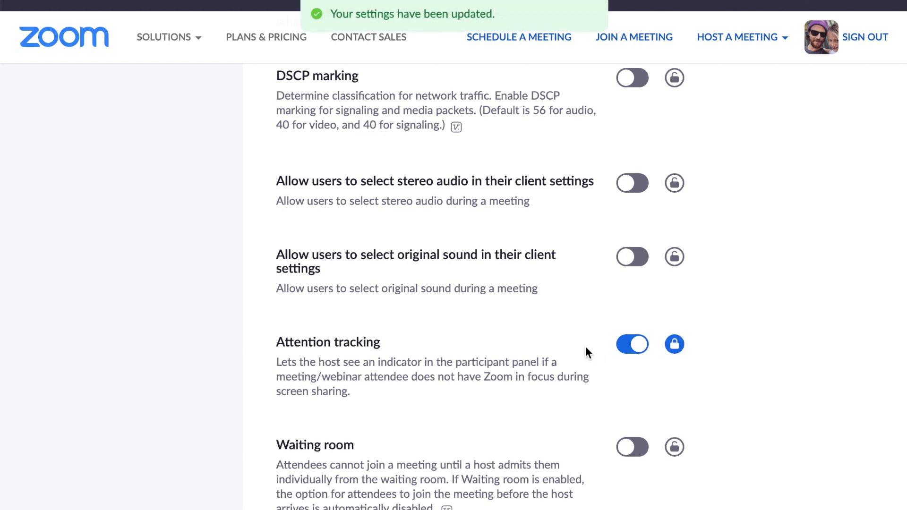
Check the "Waiting room" setting, and lock the "Show a 'Join from your browser' link" setting on
scroll(543, 348, down, 1)
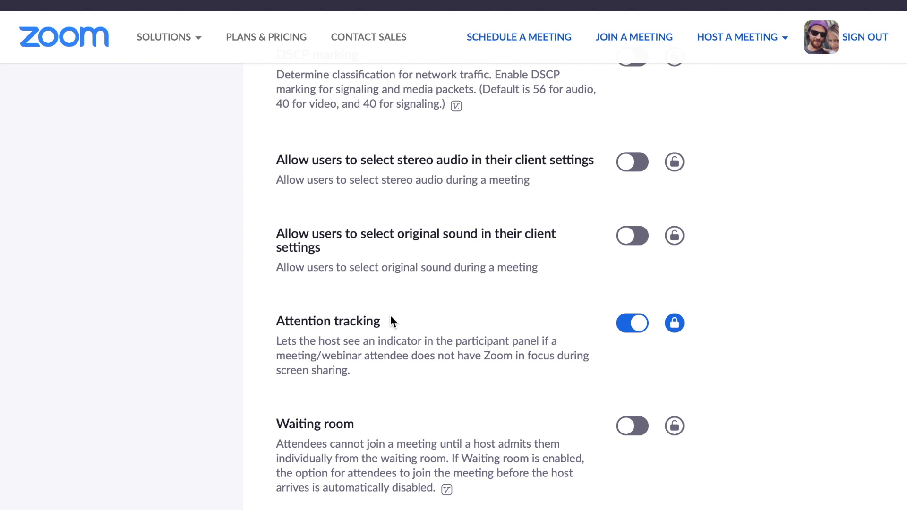
scroll(393, 321, down, 1)
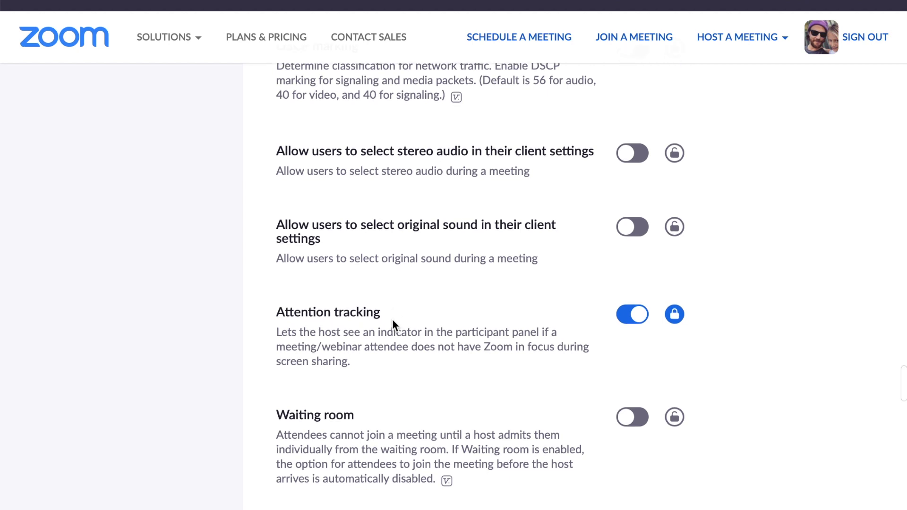
scroll(392, 321, down, 1)
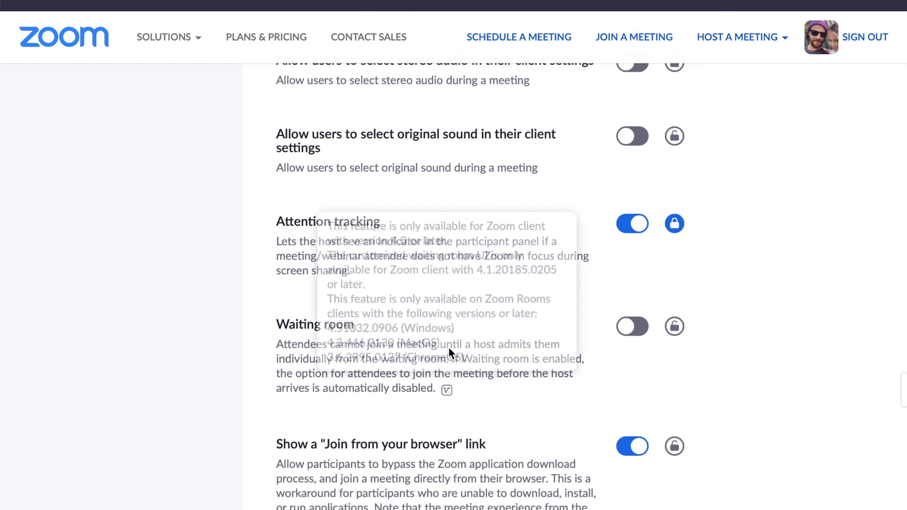
scroll(518, 372, down, 1)
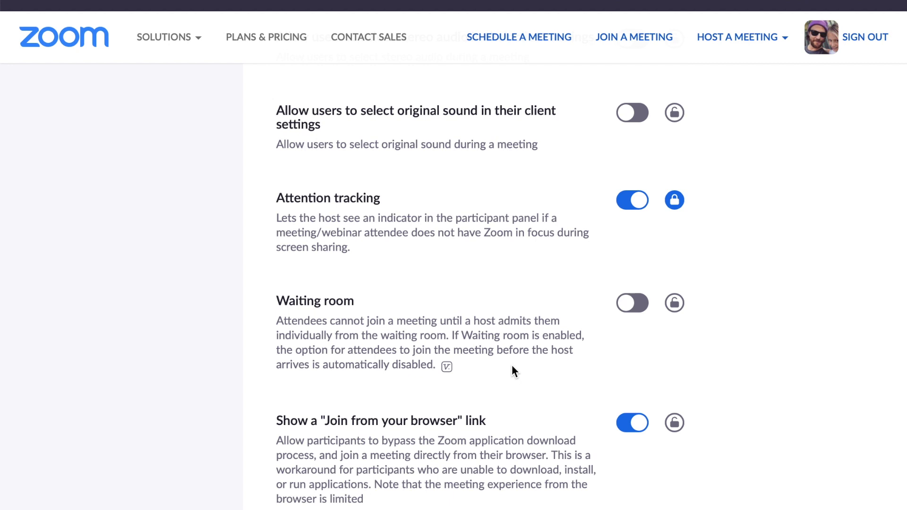
scroll(518, 337, down, 2)
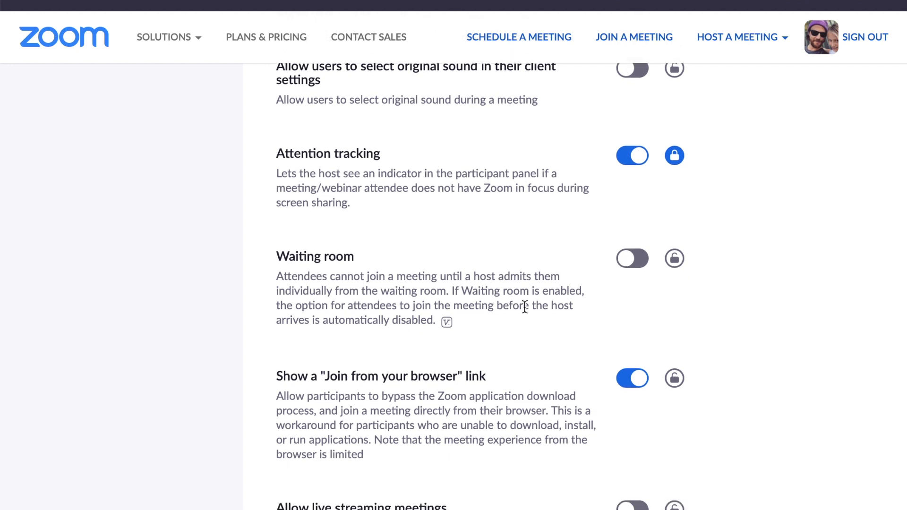
scroll(524, 307, down, 3)
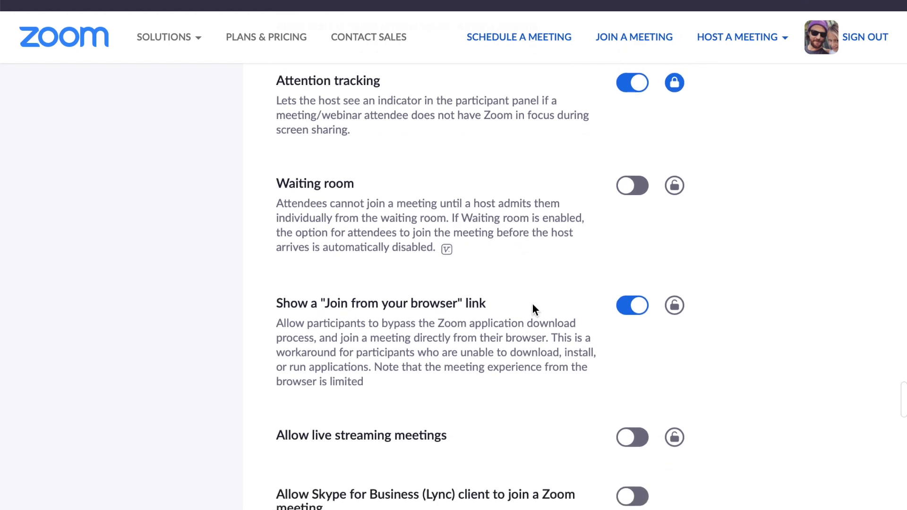
click(679, 306)
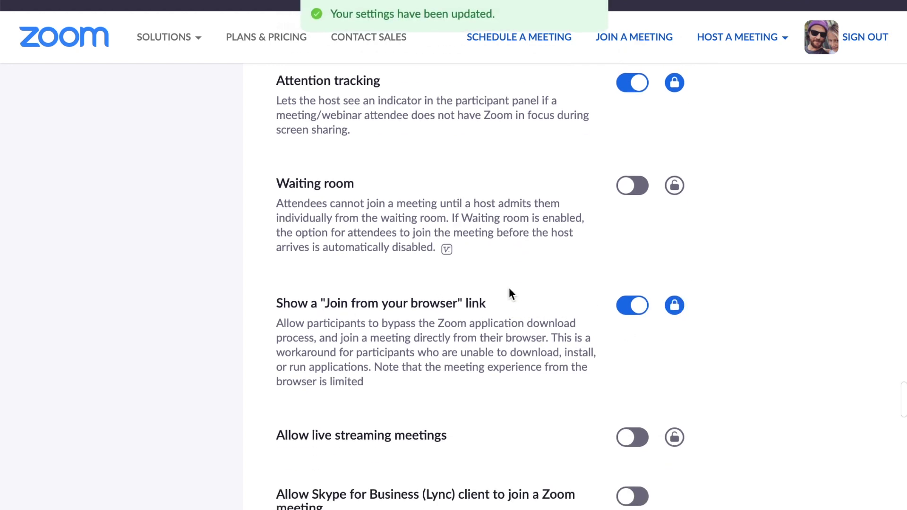
Lock the "Allow live streaming meetings" setting off in the In Meeting (Advanced) section
scroll(511, 292, down, 1)
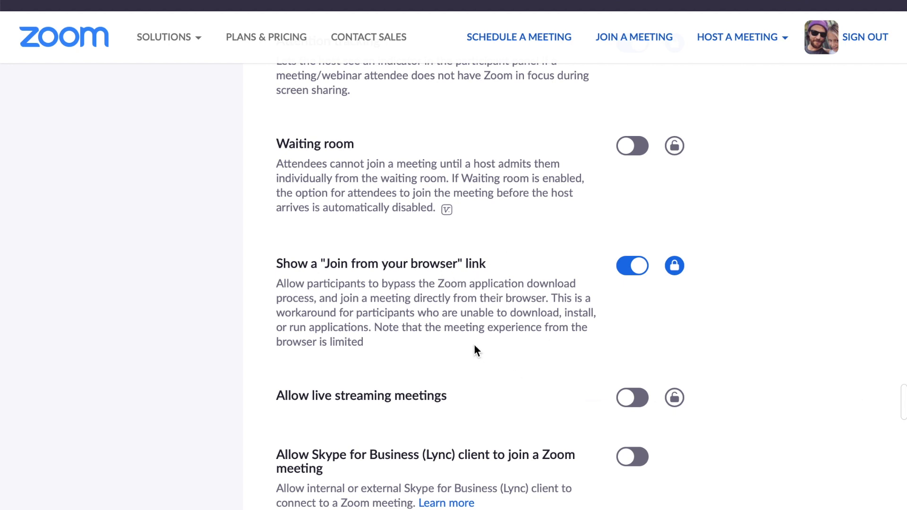
scroll(548, 276, down, 1)
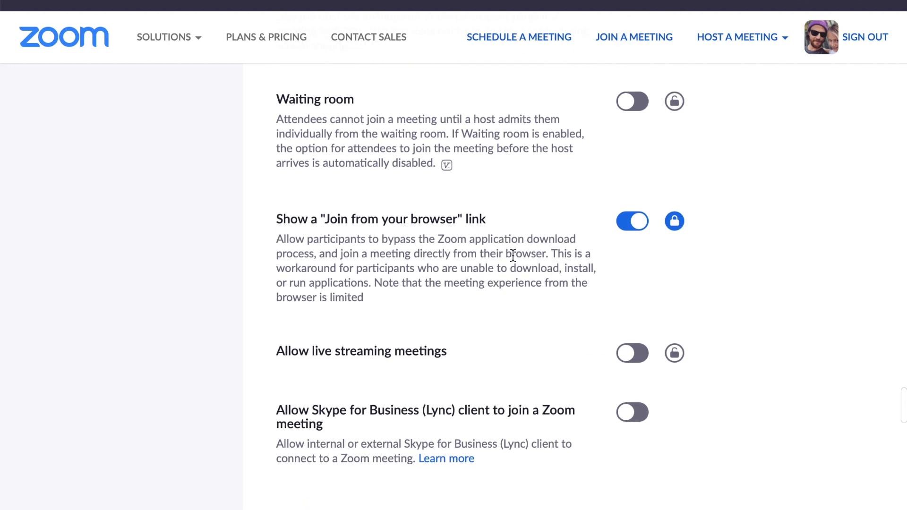
scroll(485, 248, down, 1)
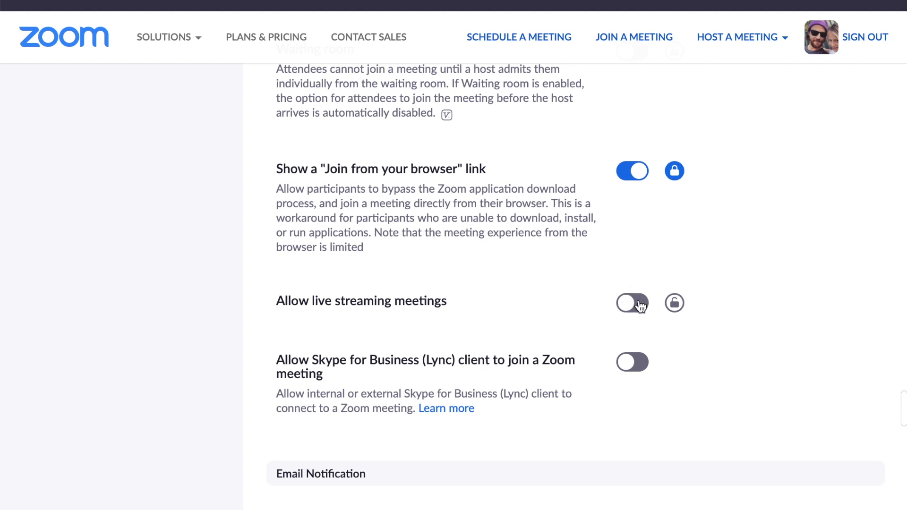
click(674, 304)
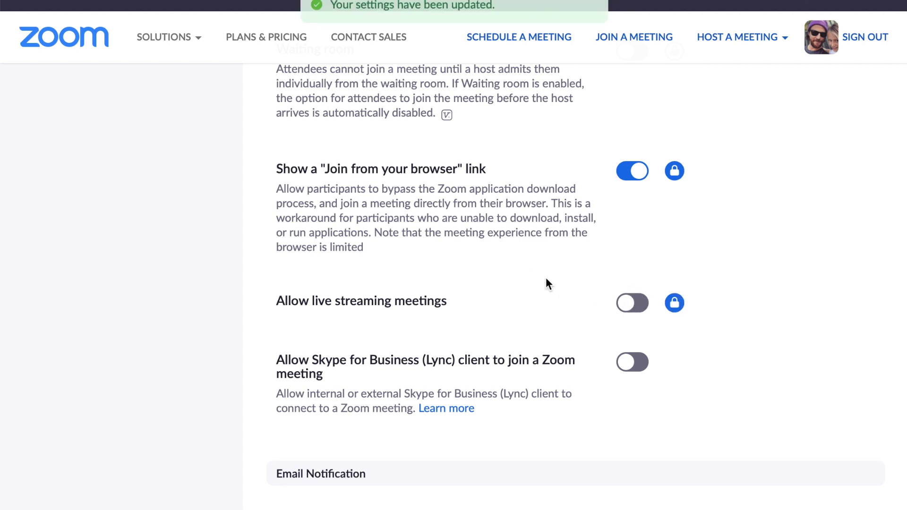
Review the Skype for Business client setting and the Email Notification settings through "When the meeting duration exceeds the limit"
scroll(539, 271, down, 1)
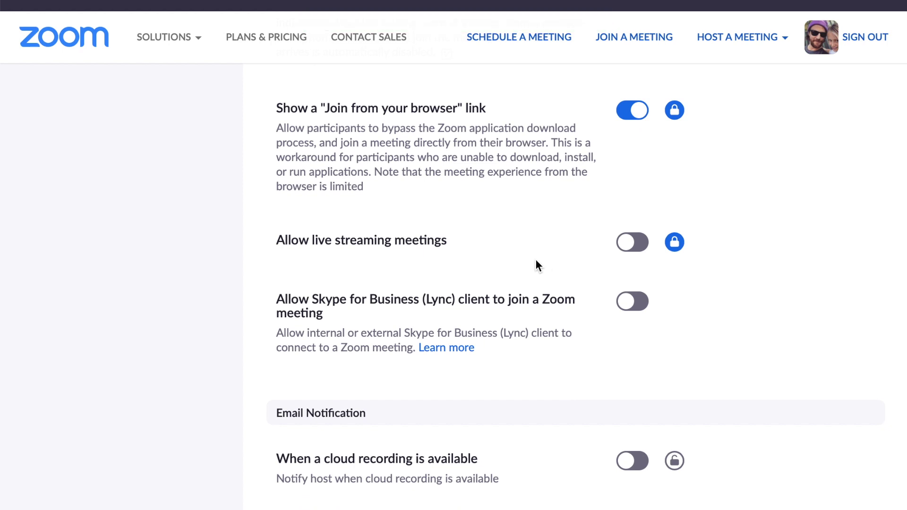
scroll(536, 260, down, 2)
scroll(535, 262, down, 2)
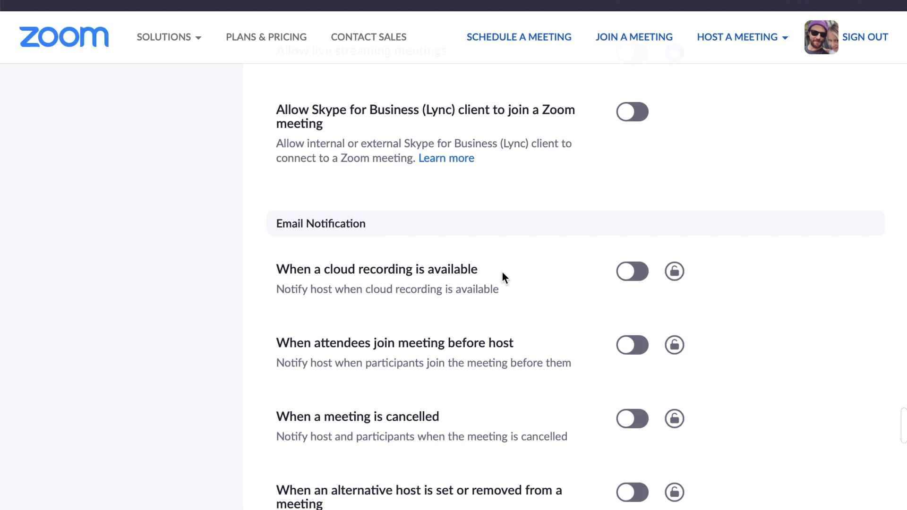
scroll(501, 278, down, 2)
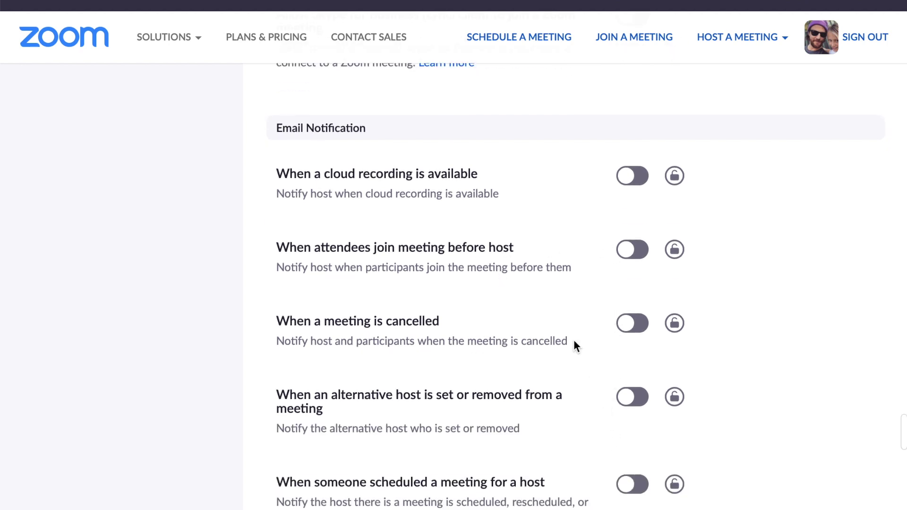
scroll(567, 331, down, 5)
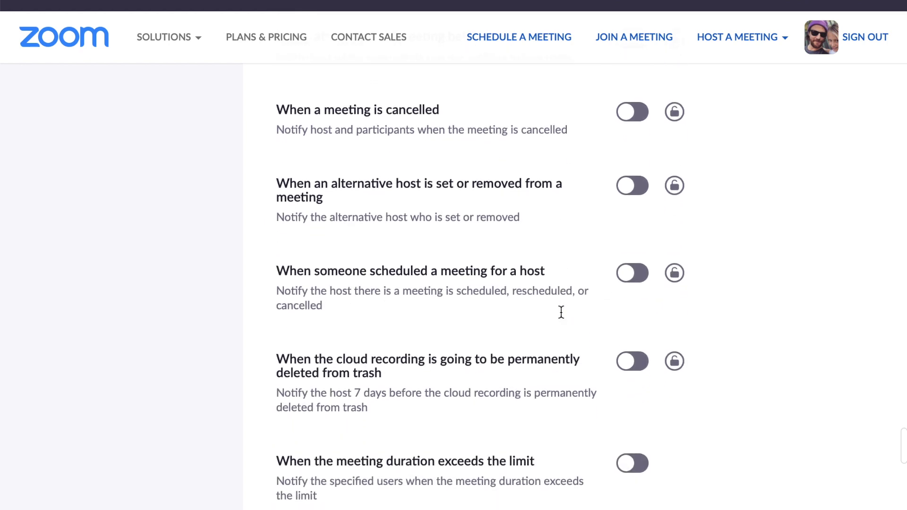
scroll(561, 311, down, 2)
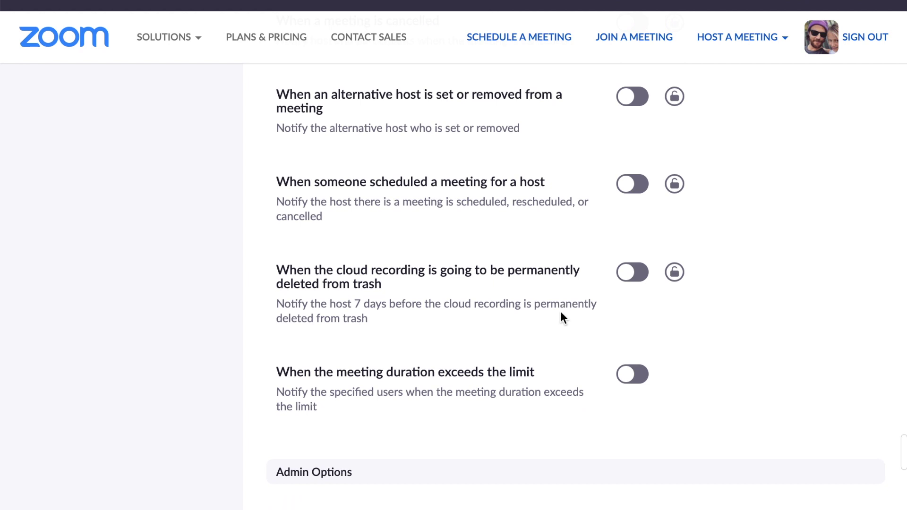
scroll(562, 247, down, 2)
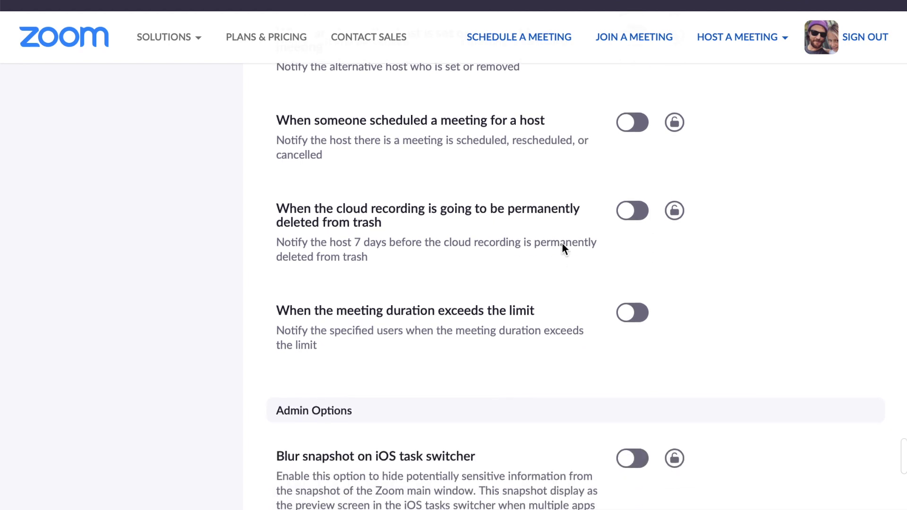
Enable "Blur snapshot on iOS task switcher" under Admin Options and lock it on
scroll(564, 249, down, 5)
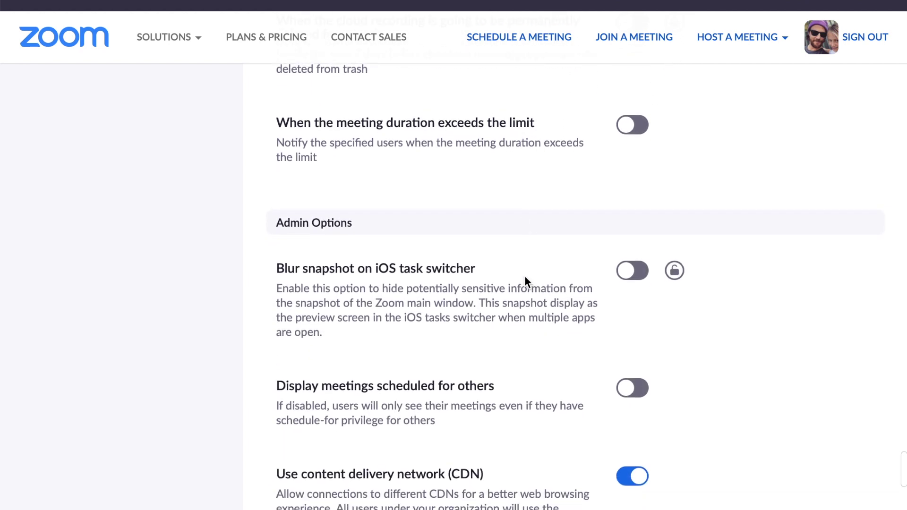
click(626, 219)
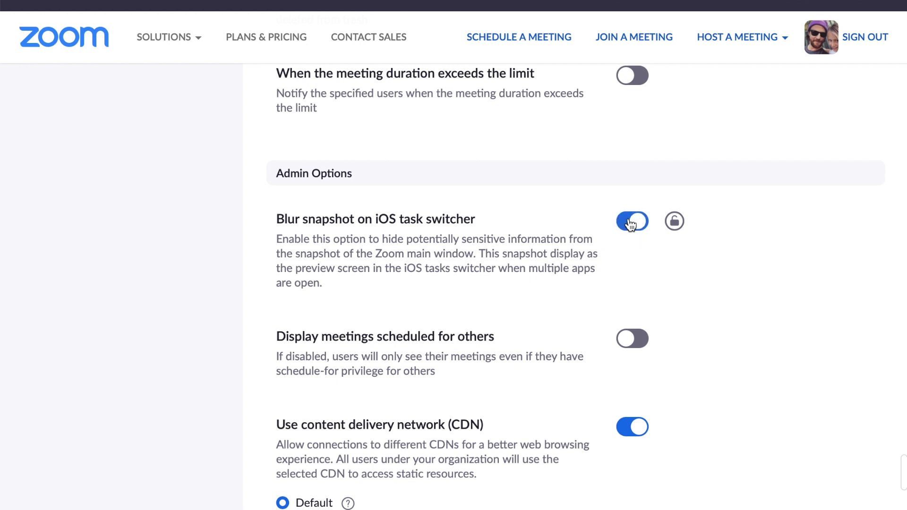
click(674, 221)
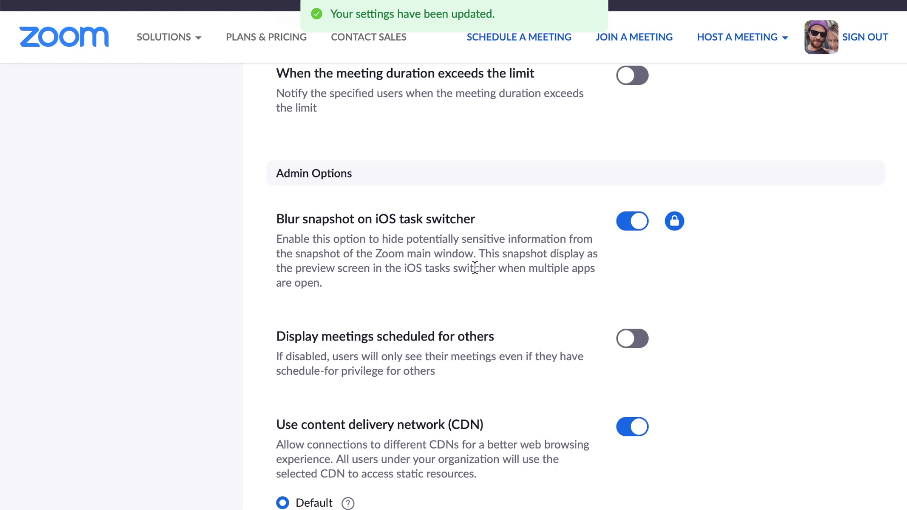
Check the remaining Admin Options through "Show one person meetings on Reports", and open the account's Recording settings
scroll(505, 276, down, 1)
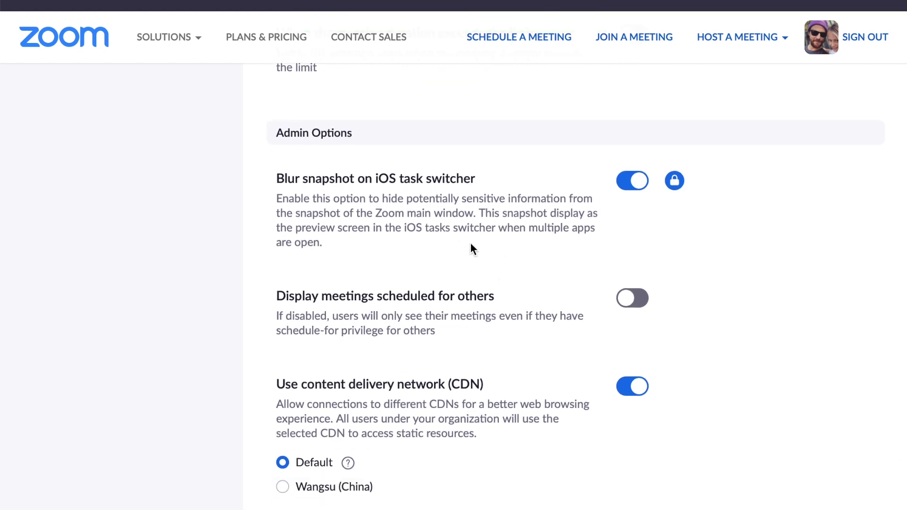
scroll(491, 236, down, 1)
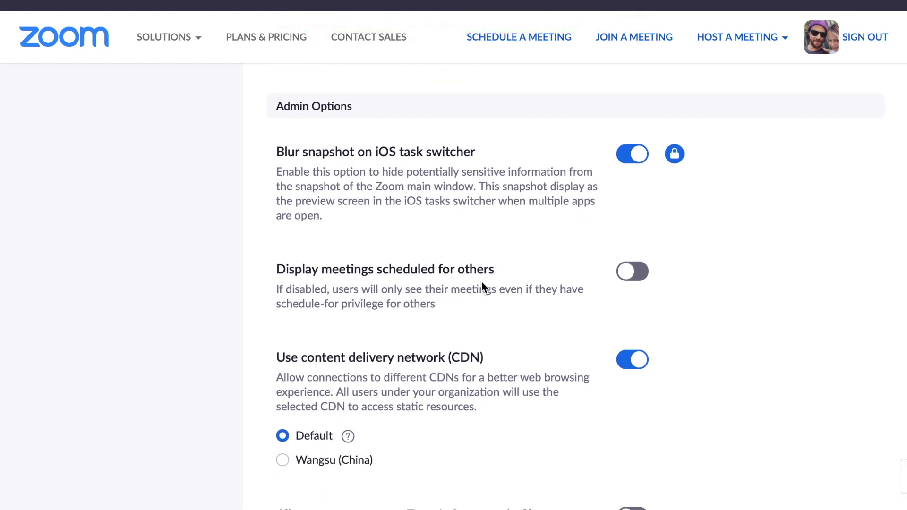
scroll(515, 271, down, 5)
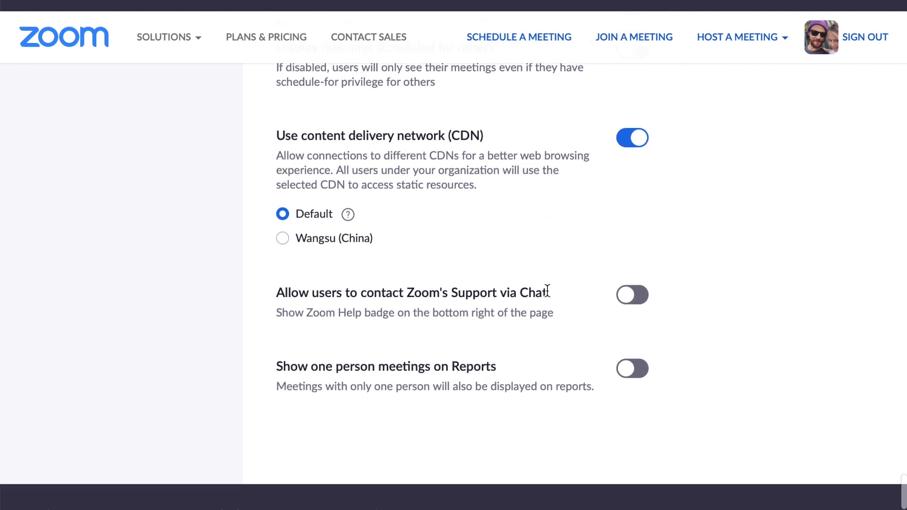
scroll(447, 275, up, 20)
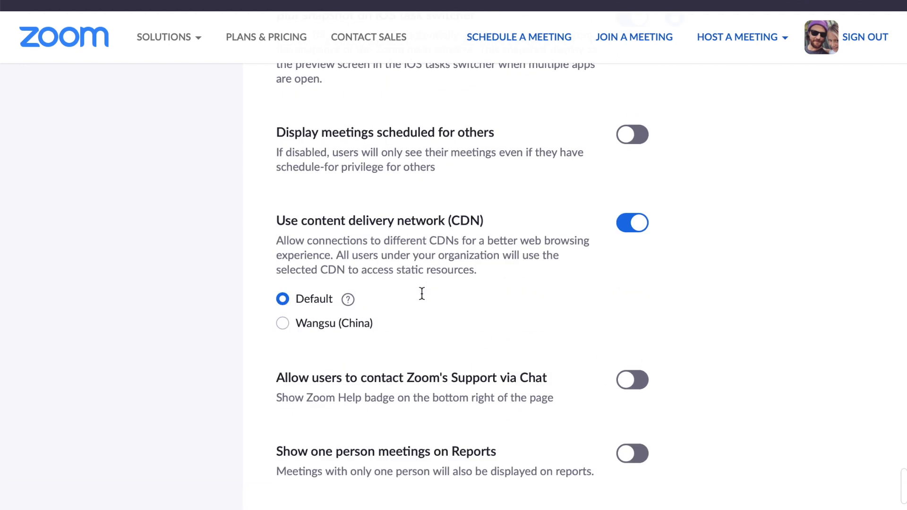
scroll(422, 292, up, 20)
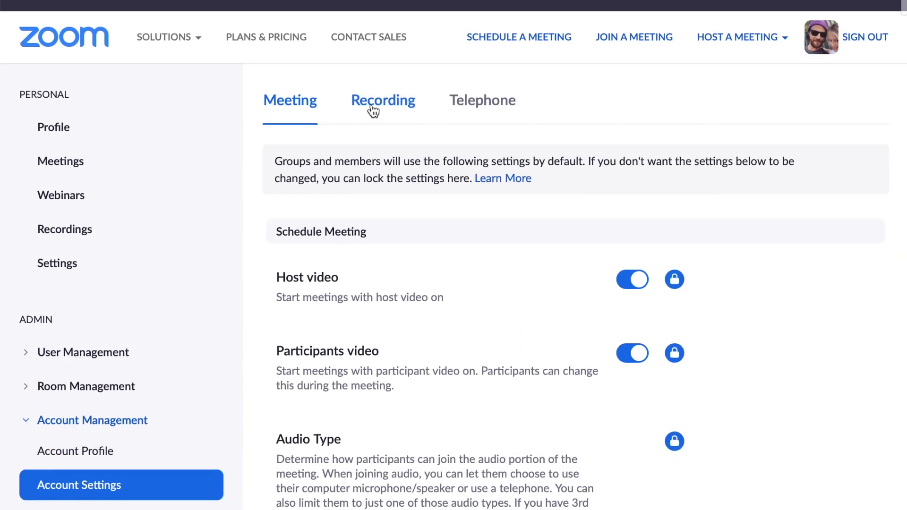
click(386, 99)
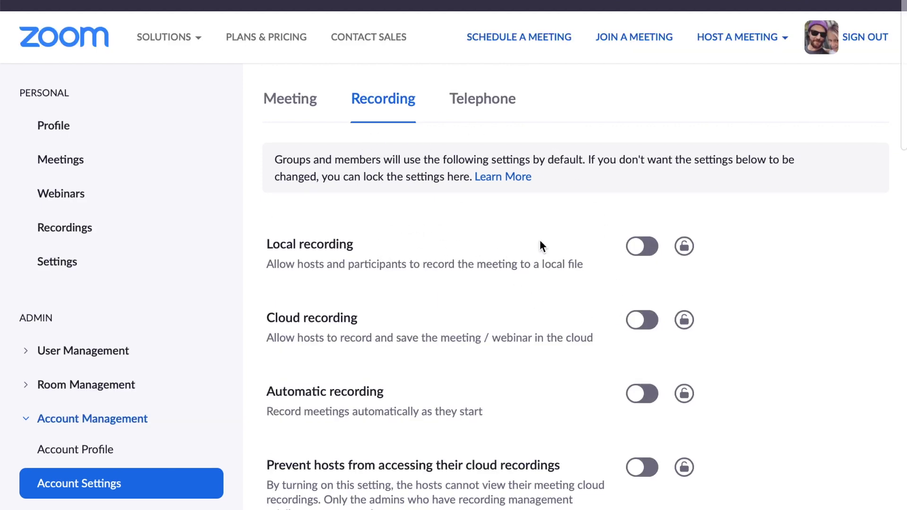
Lock the "Local recording" setting off for all groups and users
scroll(540, 239, down, 1)
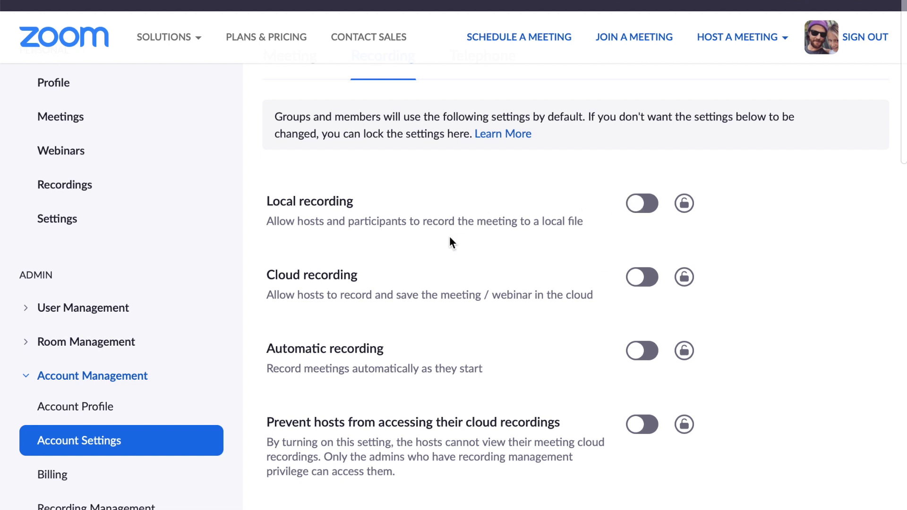
scroll(449, 238, down, 1)
scroll(575, 269, down, 1)
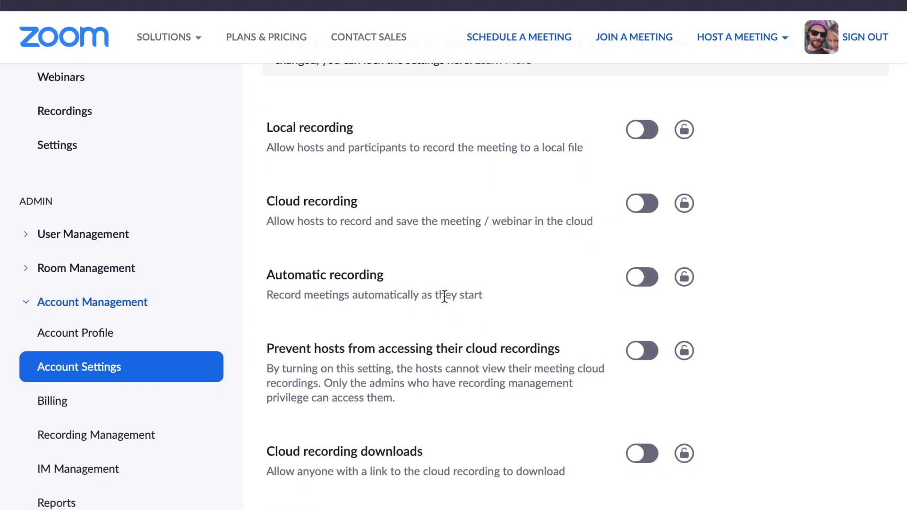
click(682, 130)
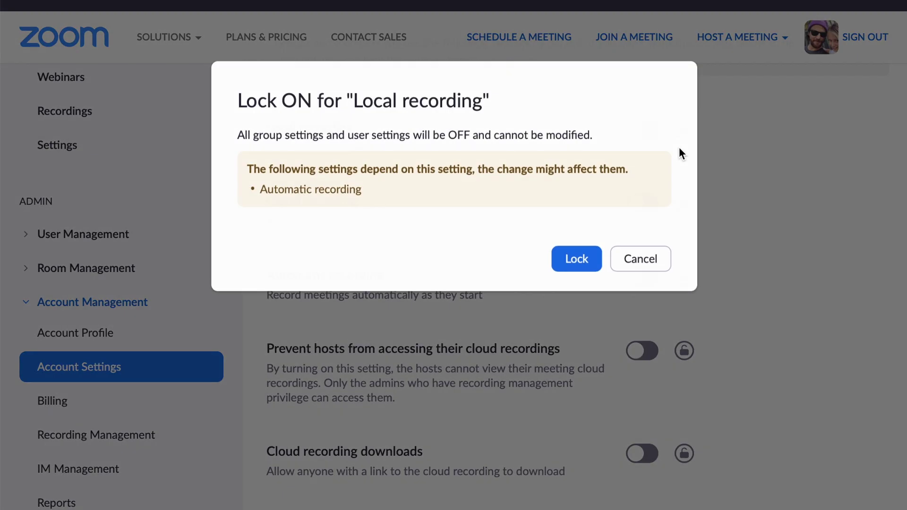
click(589, 261)
Lock the "Cloud recording" and "Automatic recording" settings off
click(684, 204)
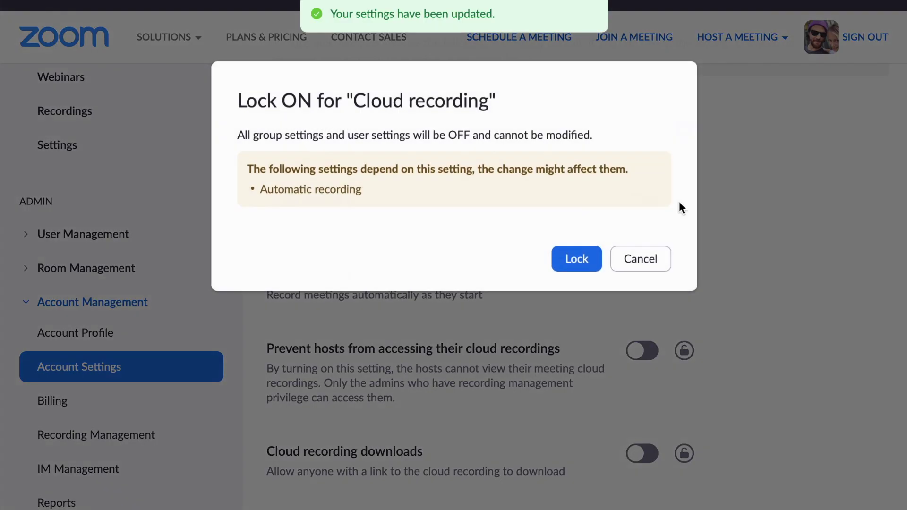
click(586, 258)
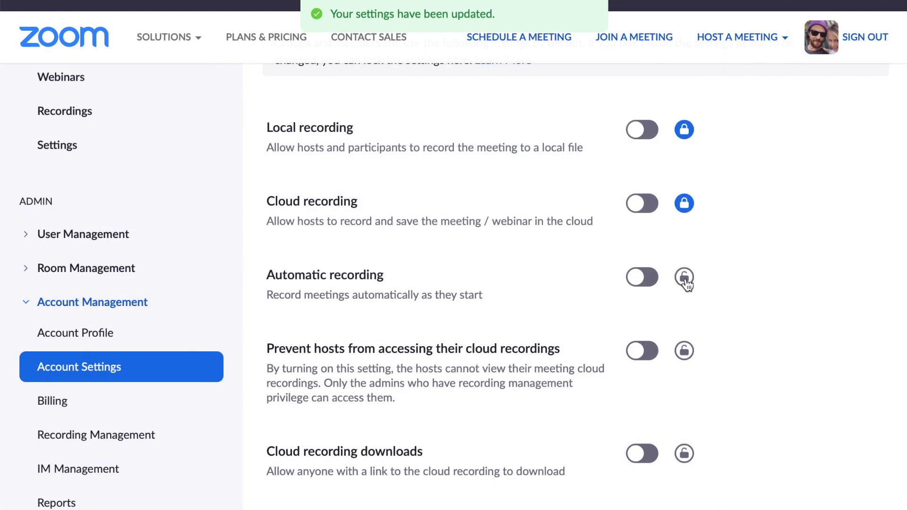
click(684, 279)
Lock "Prevent hosts from accessing their cloud recordings" and "Cloud recording downloads" off
scroll(541, 264, down, 1)
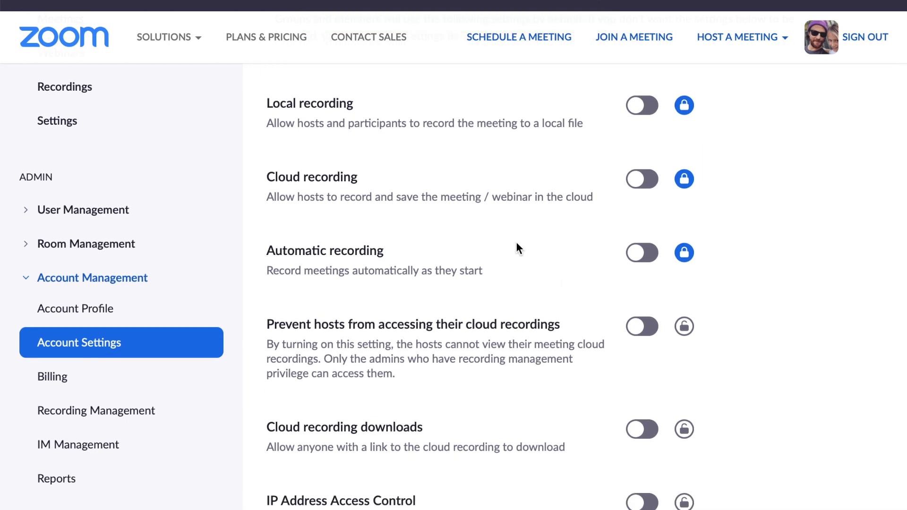
scroll(547, 256, down, 1)
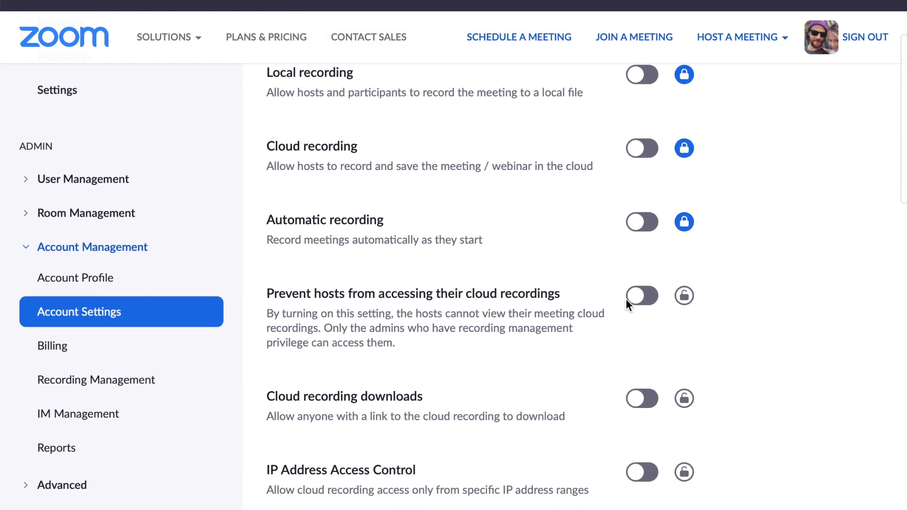
click(684, 295)
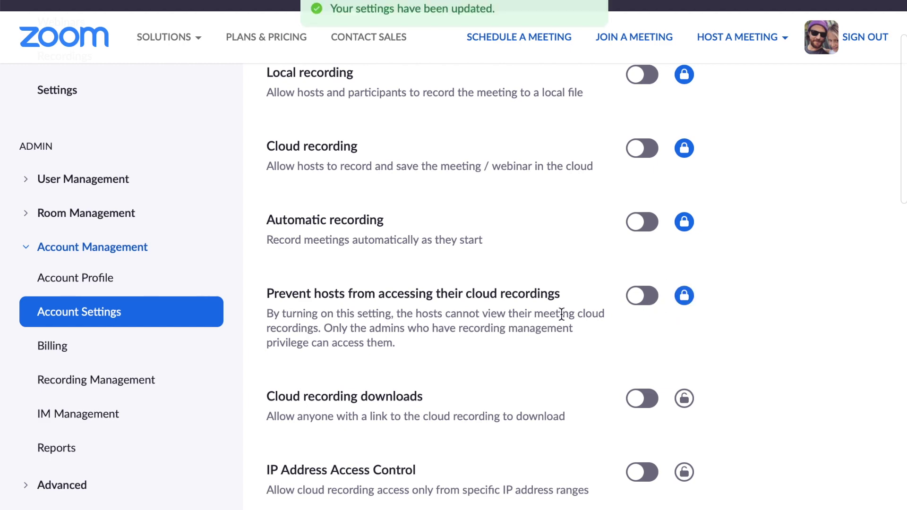
click(683, 399)
Lock "IP Address Access Control" and "Only authenticated users can view cloud recordings" off
scroll(536, 289, down, 4)
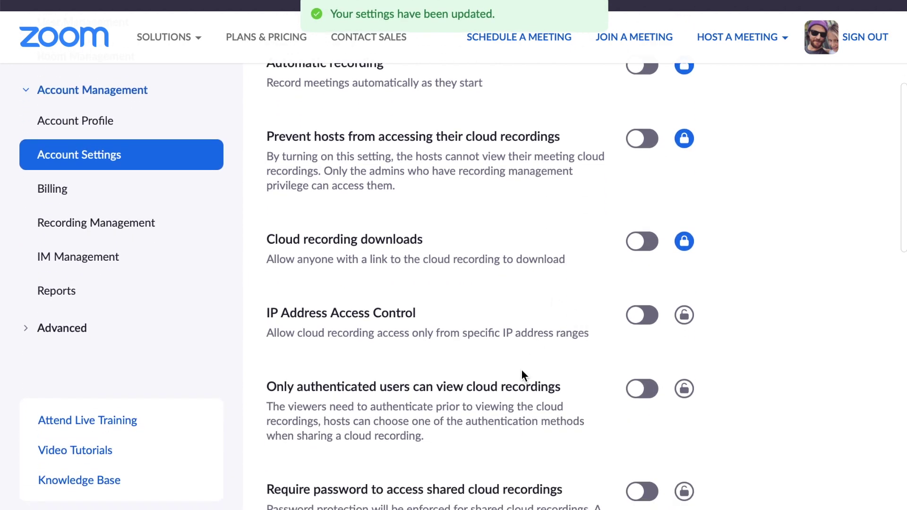
scroll(521, 375, down, 4)
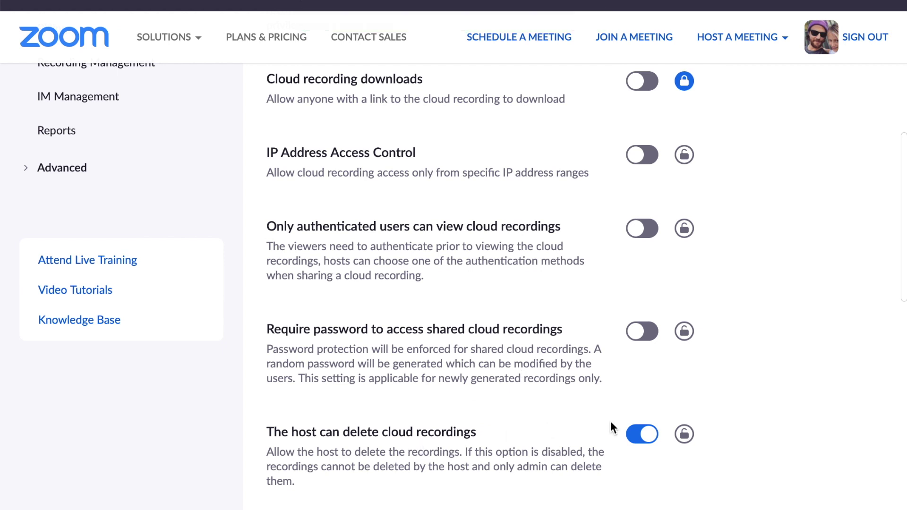
click(685, 155)
click(684, 229)
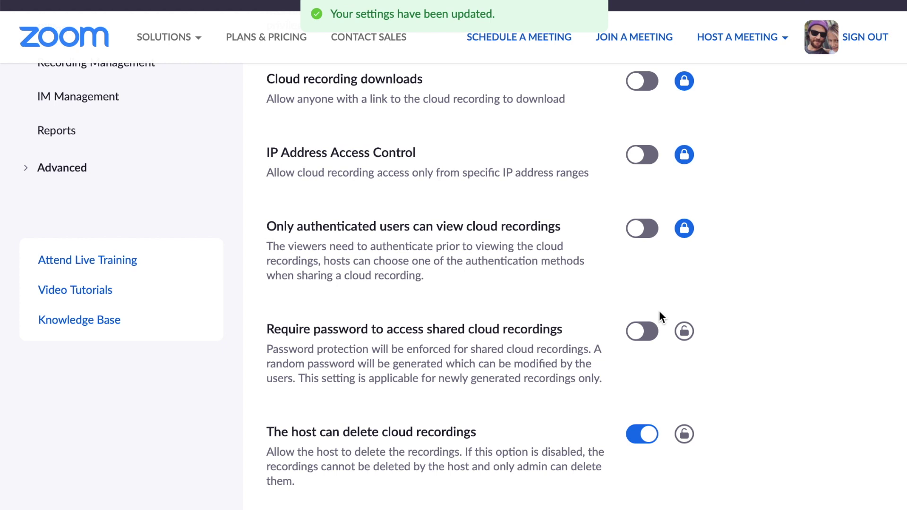
Lock "Require password to access shared cloud recordings" off and "The host can delete cloud recordings" on
click(683, 332)
scroll(547, 316, down, 2)
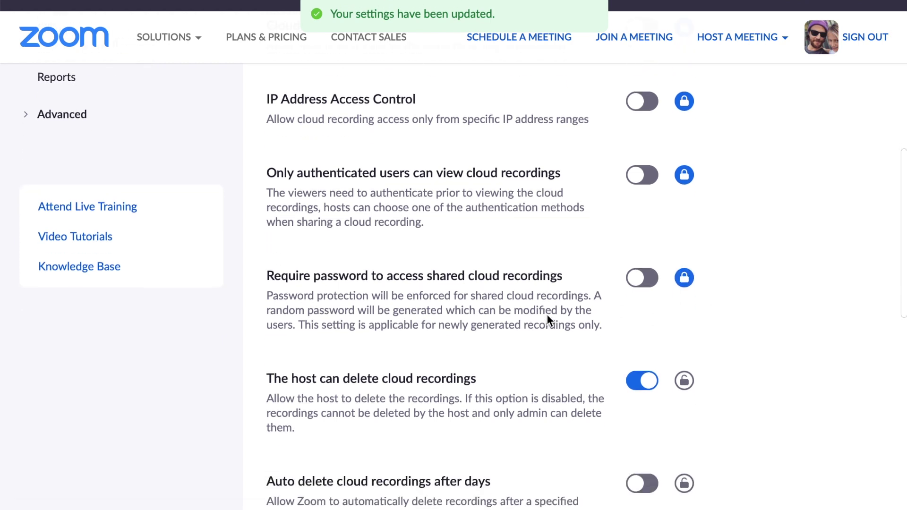
click(684, 341)
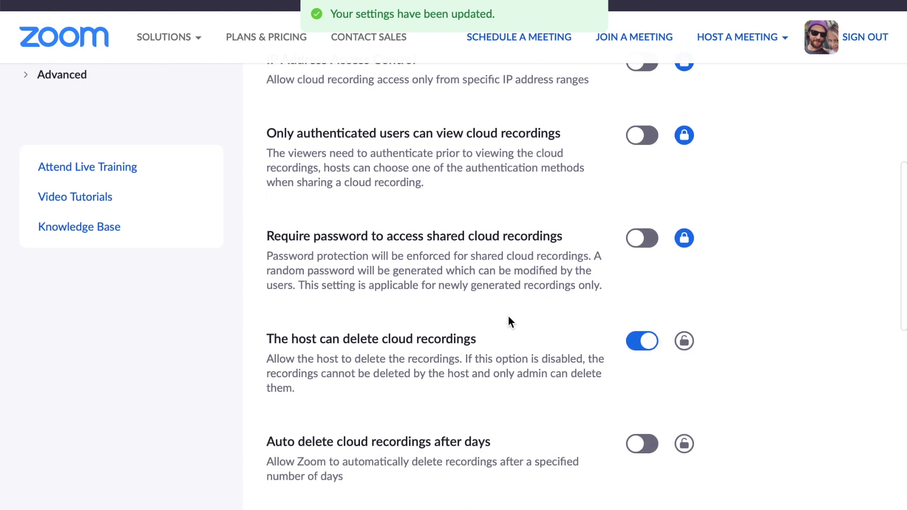
Enable "Auto delete cloud recordings after days" with a time range of 1 day, save it, and lock the setting on
scroll(507, 320, down, 1)
scroll(507, 317, down, 1)
click(632, 375)
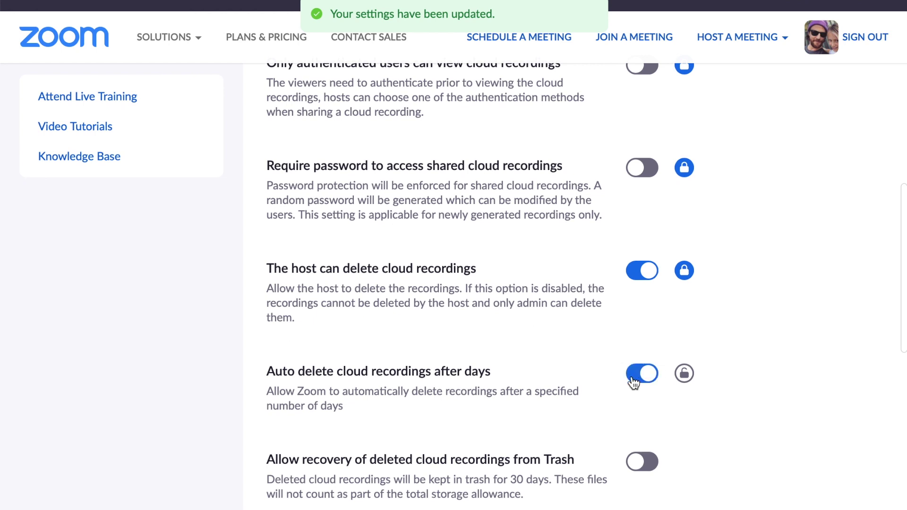
scroll(438, 359, down, 1)
drag(412, 429, 435, 412)
text(1)
click(274, 468)
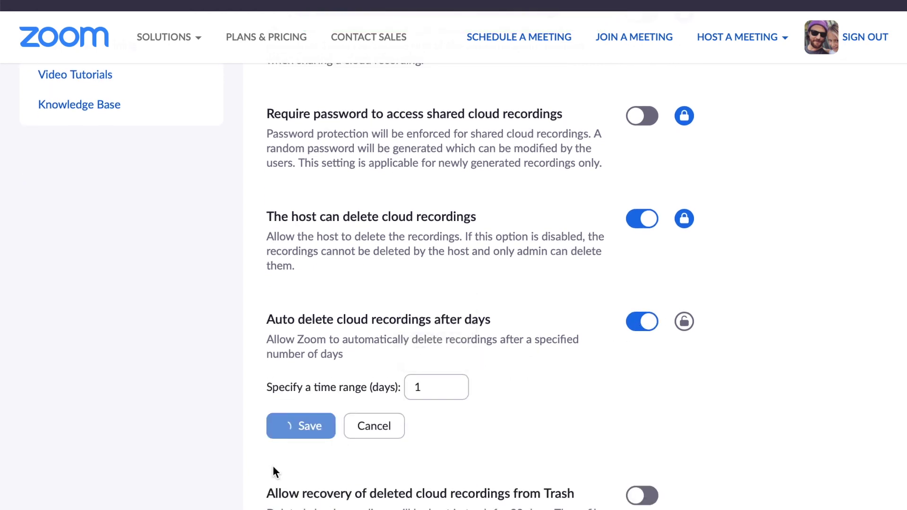
click(683, 324)
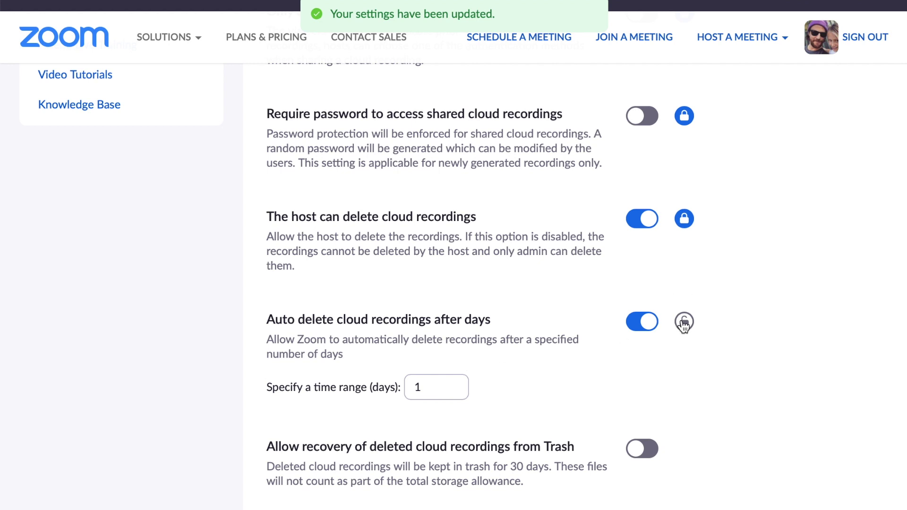
Enable Toll Call in the account's telephone settings
scroll(530, 280, down, 2)
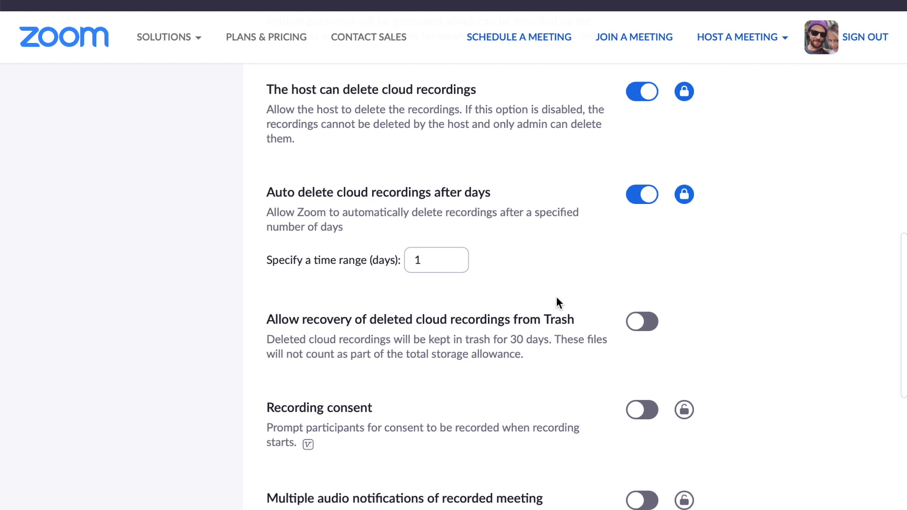
scroll(555, 316, down, 3)
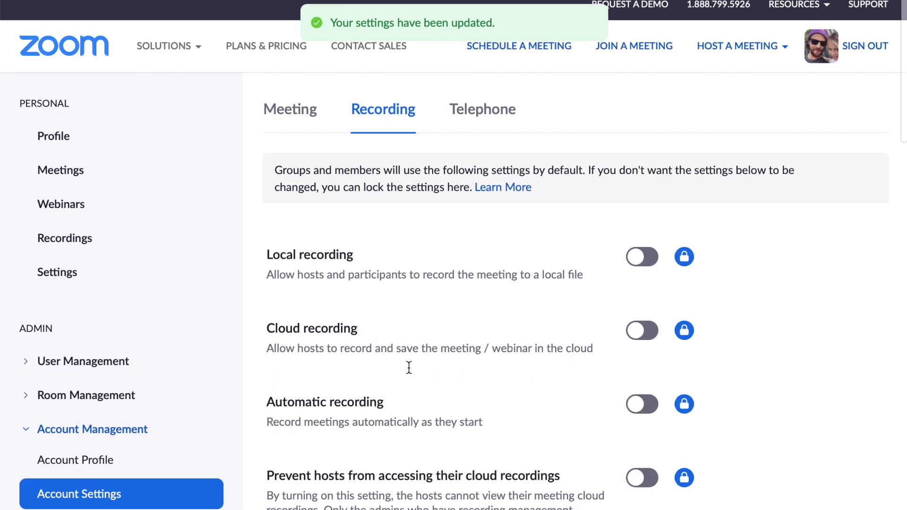
click(462, 101)
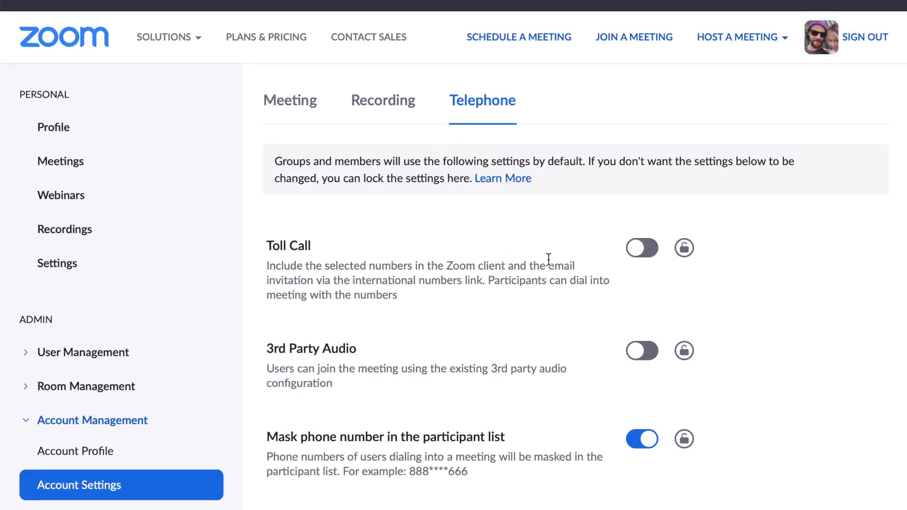
scroll(548, 259, down, 1)
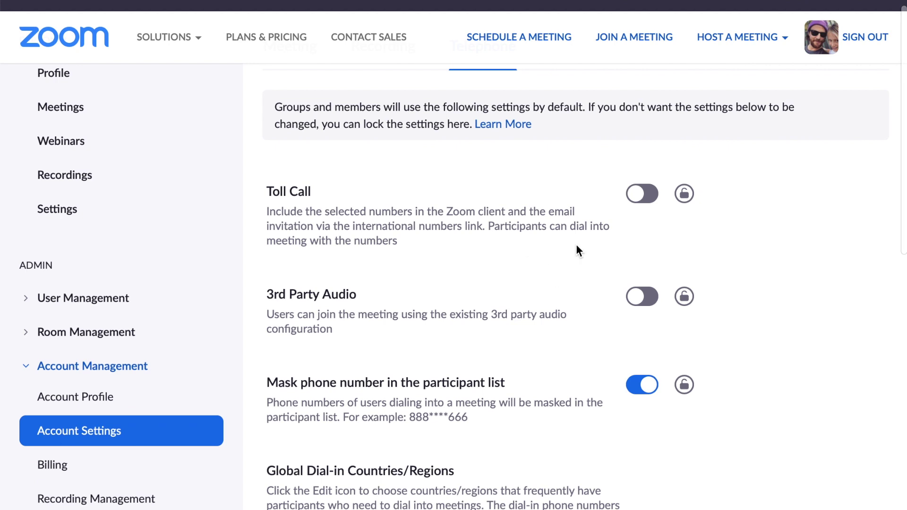
click(639, 194)
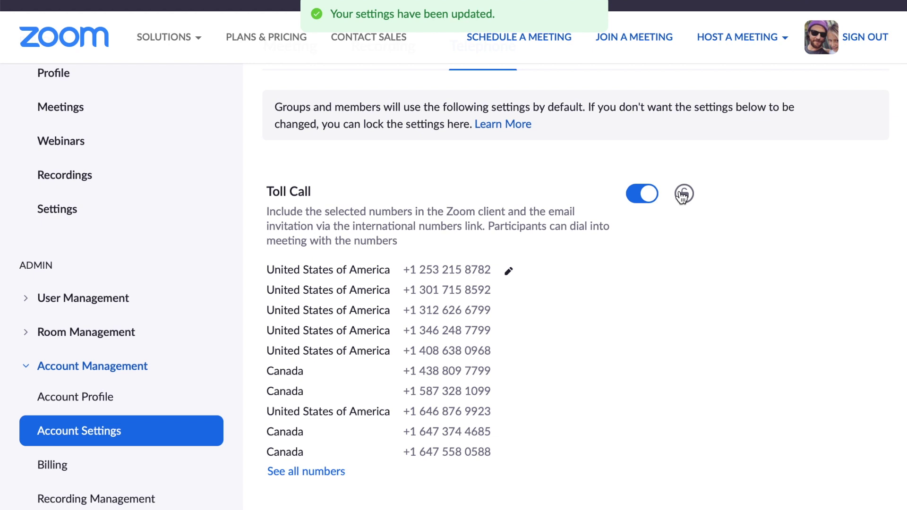
Lock "Mask phone number in the participant list" on in the account's telephone settings
scroll(582, 221, down, 1)
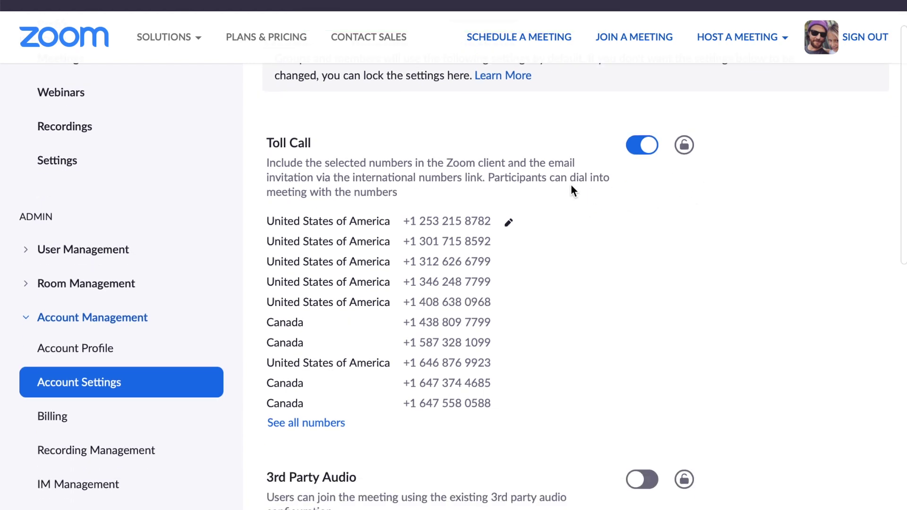
scroll(572, 189, down, 5)
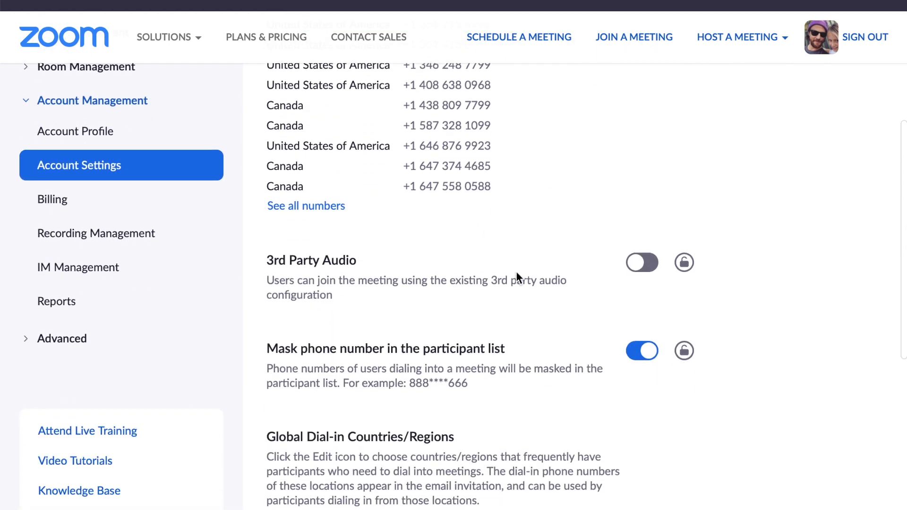
scroll(546, 250, down, 2)
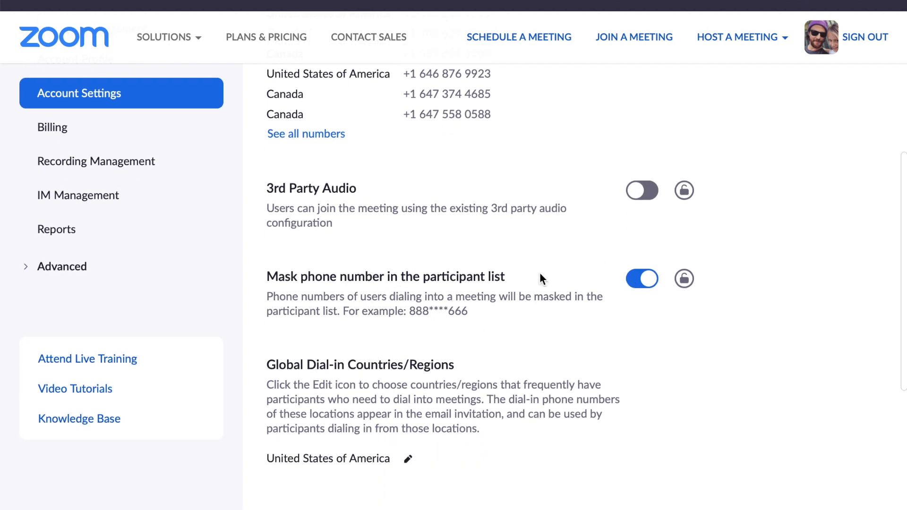
drag(412, 315, 468, 315)
click(534, 301)
click(685, 280)
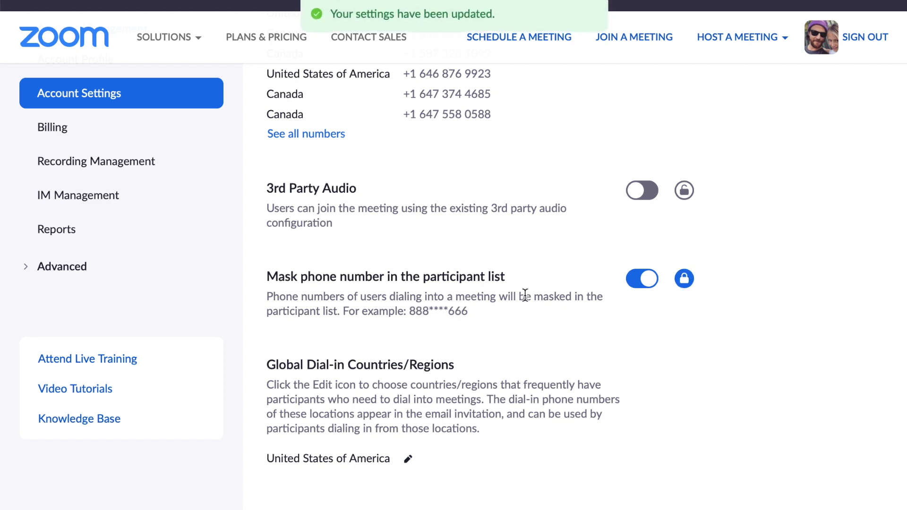
Open the personal meeting settings and examine which options are locked by the admin and which remain editable
scroll(521, 291, down, 2)
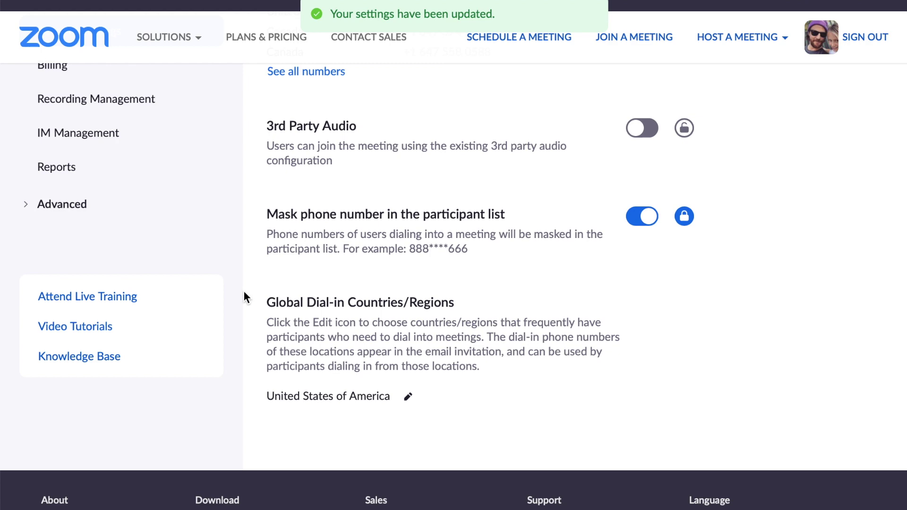
scroll(321, 278, up, 1)
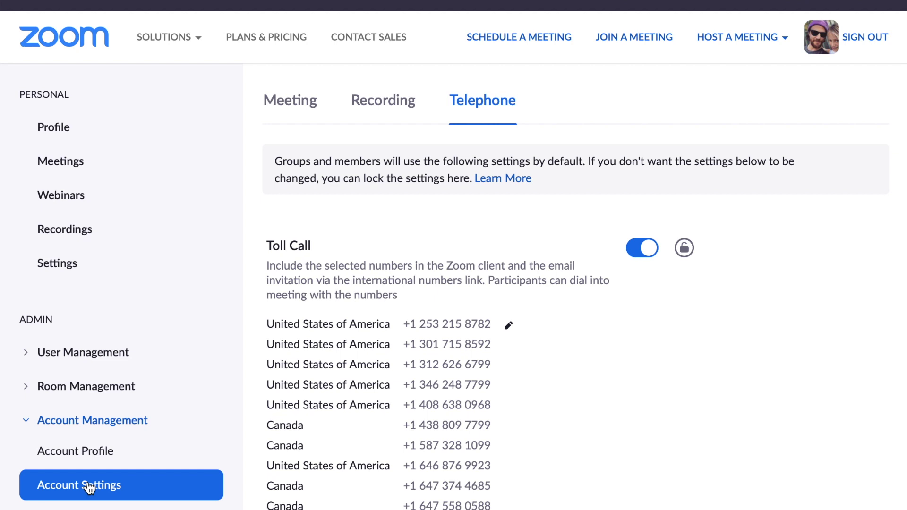
click(71, 264)
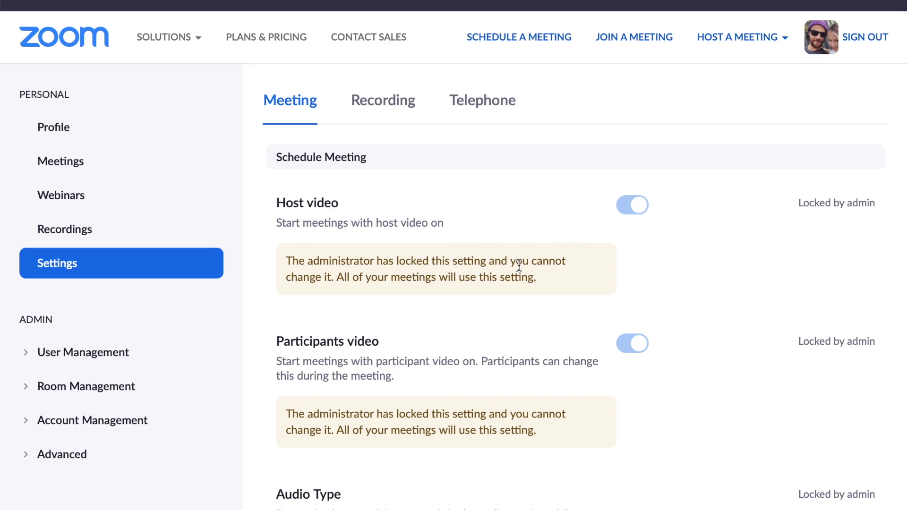
scroll(532, 278, down, 11)
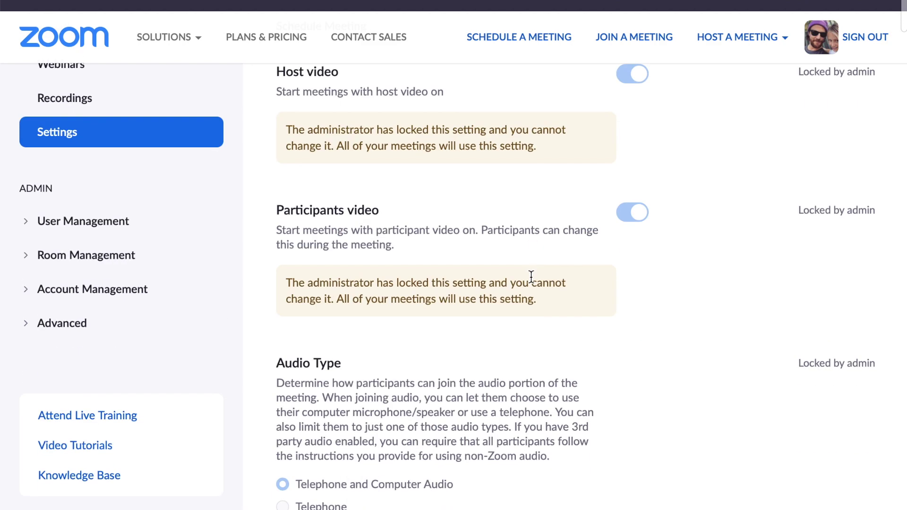
scroll(532, 279, down, 3)
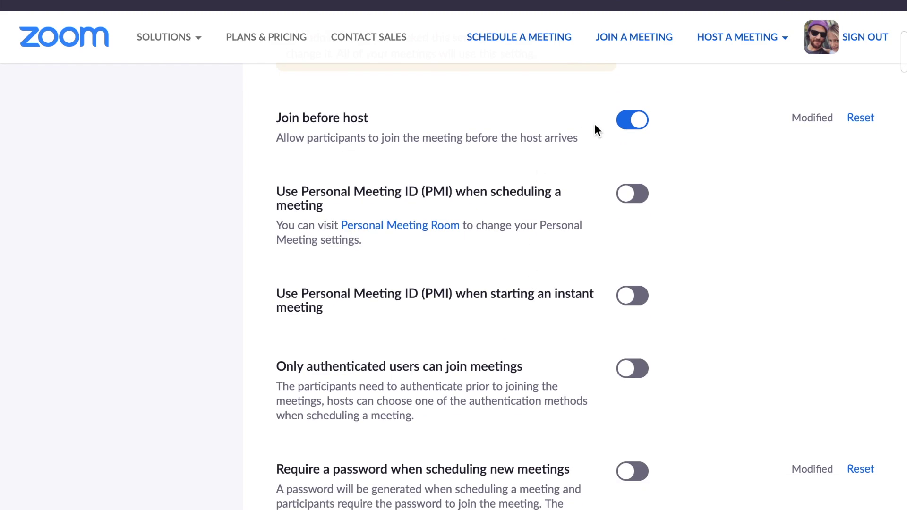
scroll(629, 303, down, 12)
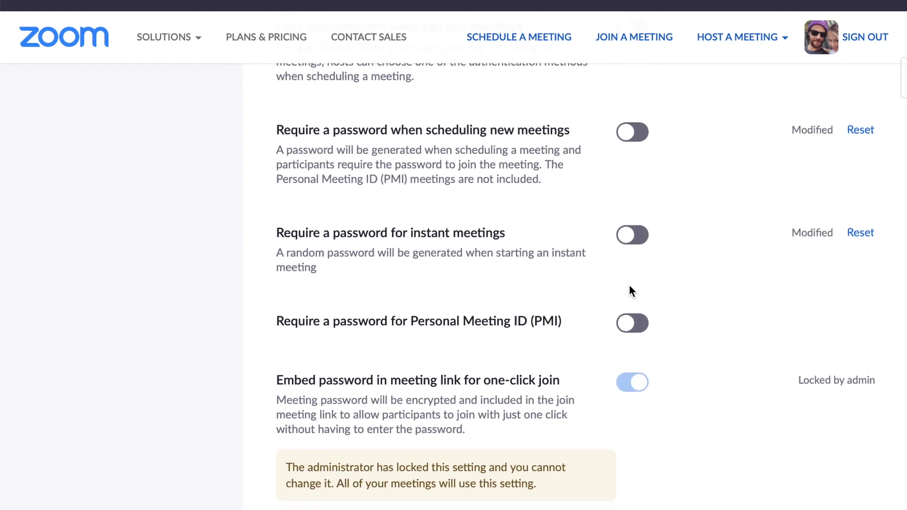
scroll(630, 289, up, 20)
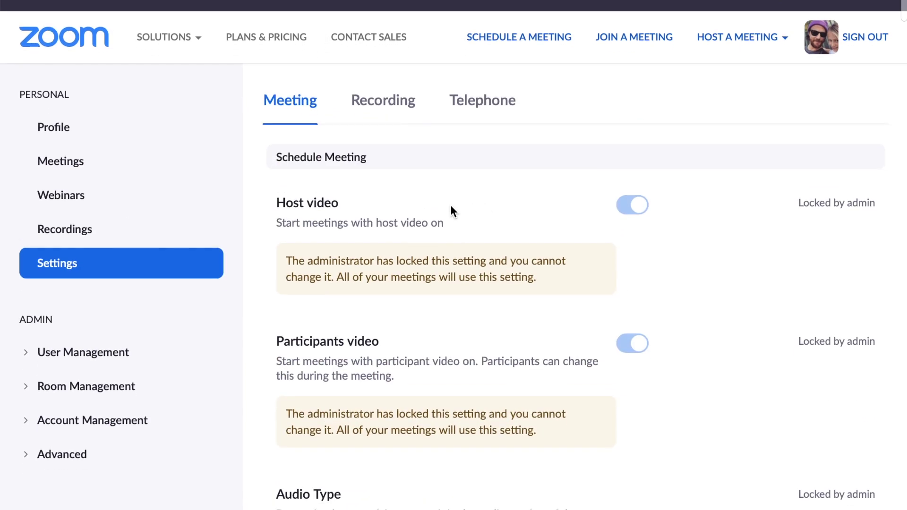
Open the existing recurring meeting for editing and review its password, video, audio and meeting options
click(71, 163)
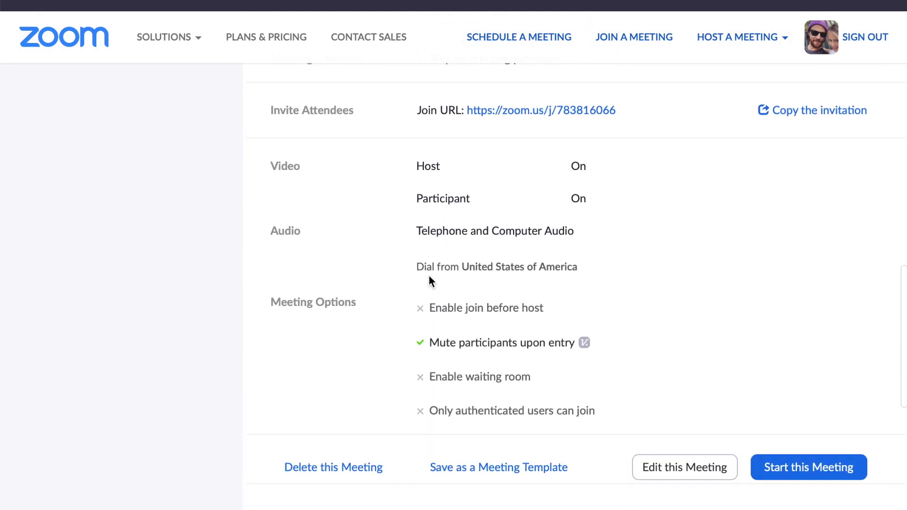
click(658, 474)
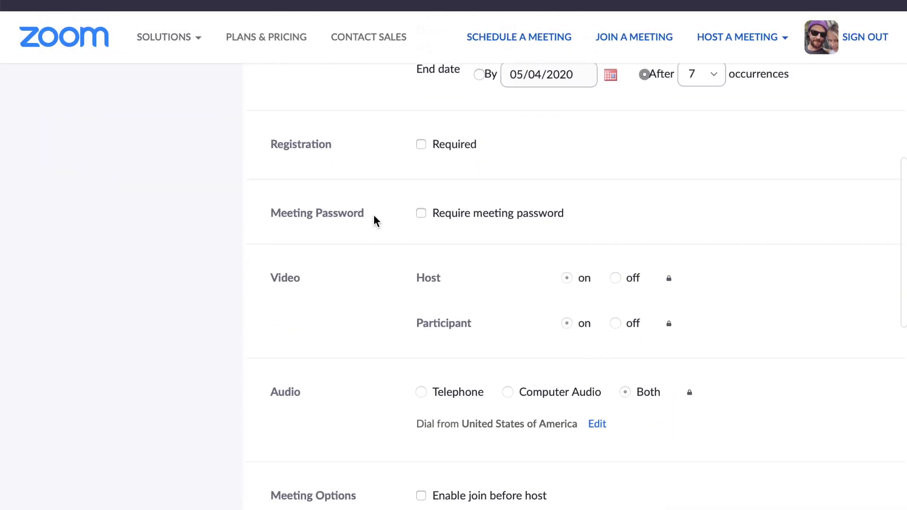
scroll(374, 217, down, 1)
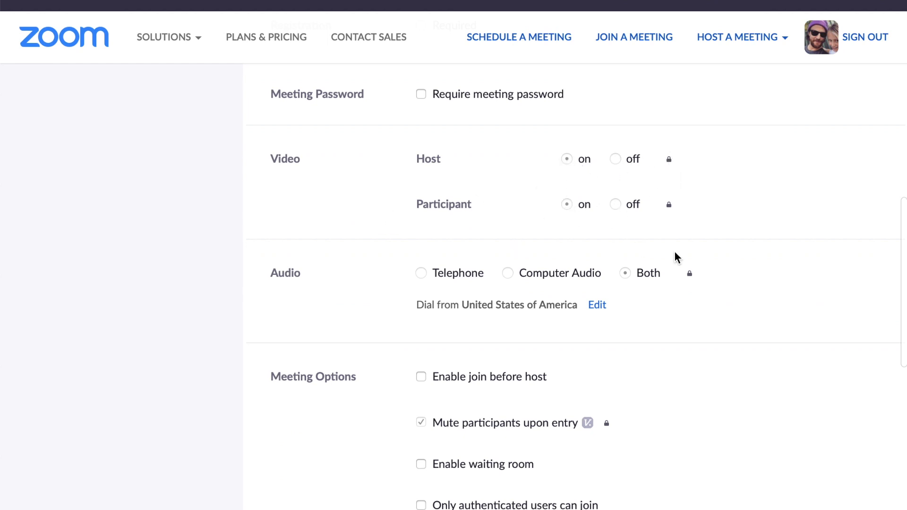
scroll(501, 276, down, 2)
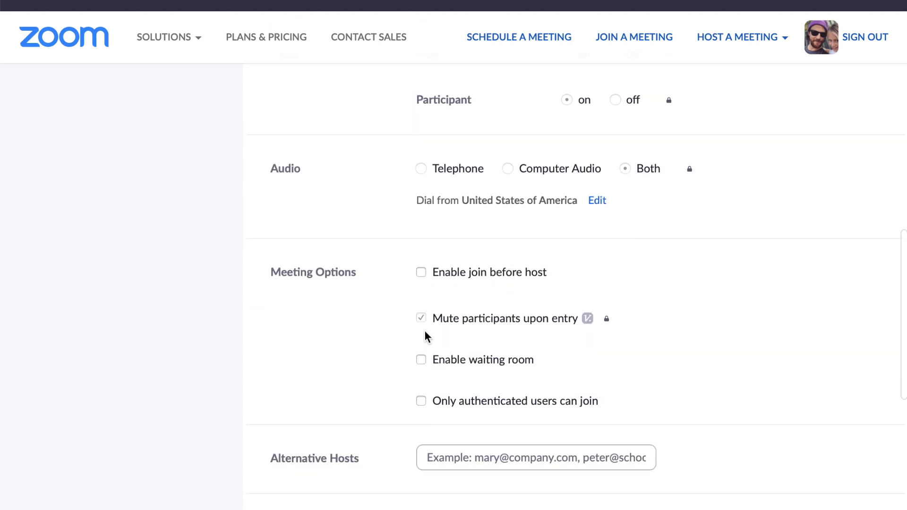